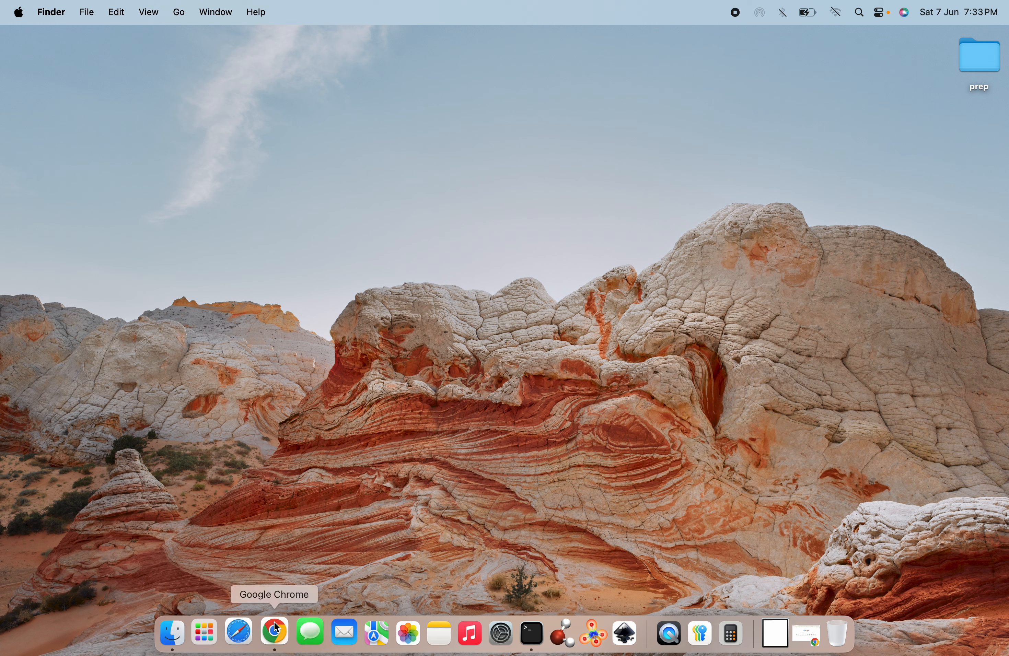
Step: In Chrome, open the CNRG GitHub page and browse its Fluorination repository to the solvation_shell/NASP/F1F1 folder
{"action": "left_click", "coordinate": [274, 634]}
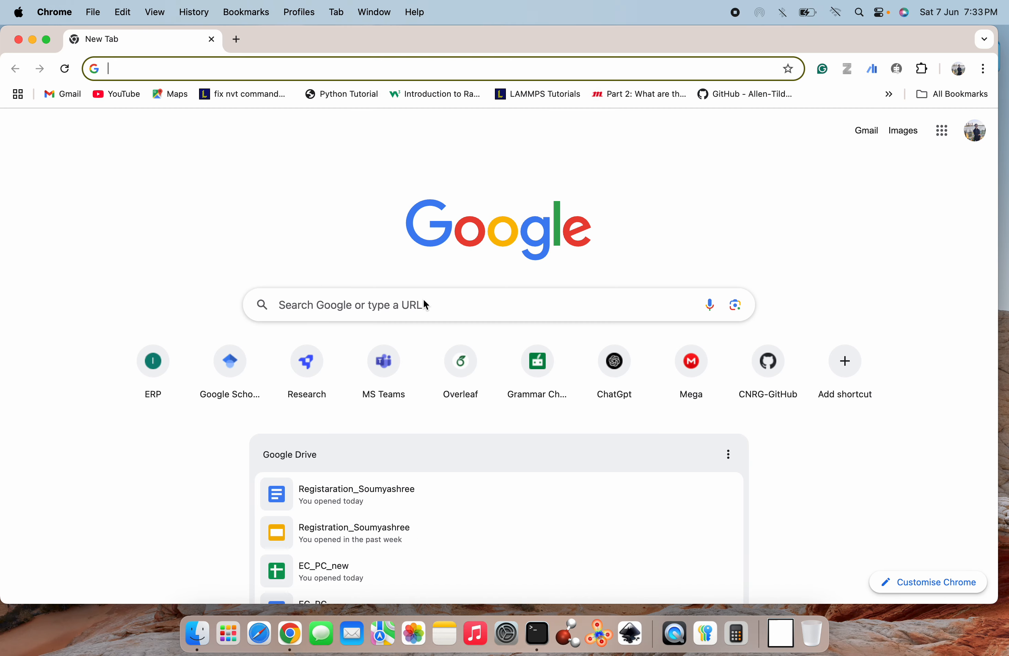
{"action": "left_click", "coordinate": [770, 361]}
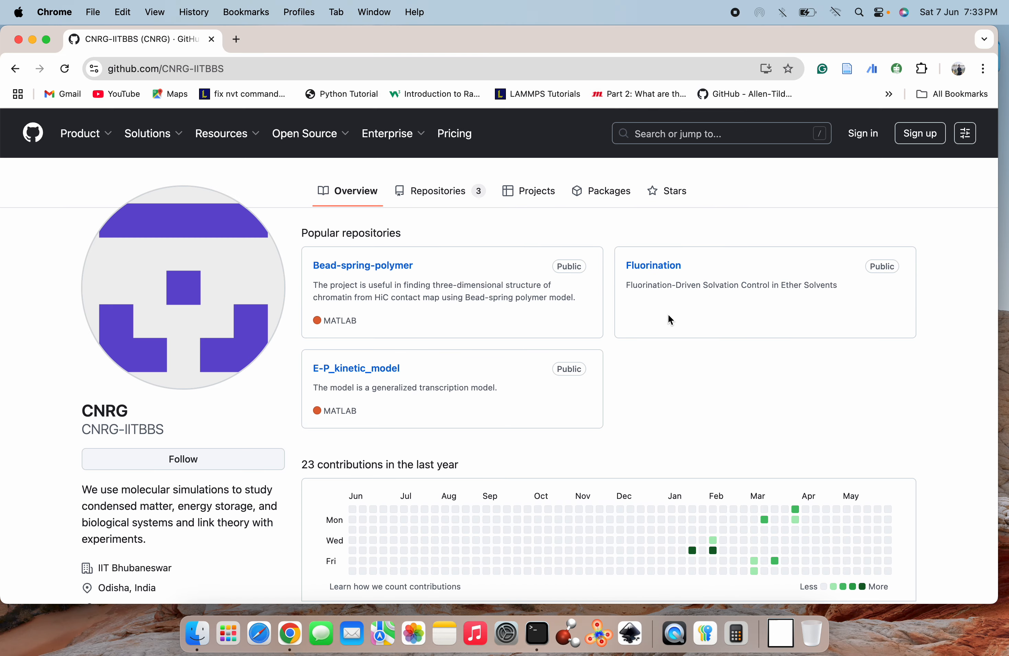
{"action": "left_click", "coordinate": [656, 267]}
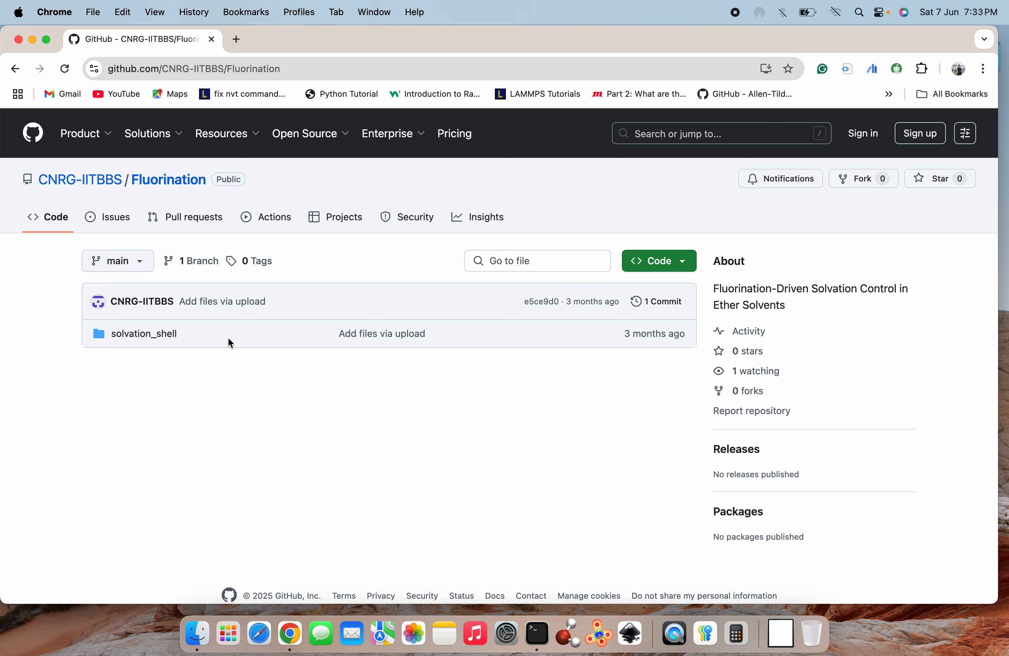
{"action": "left_click", "coordinate": [169, 338]}
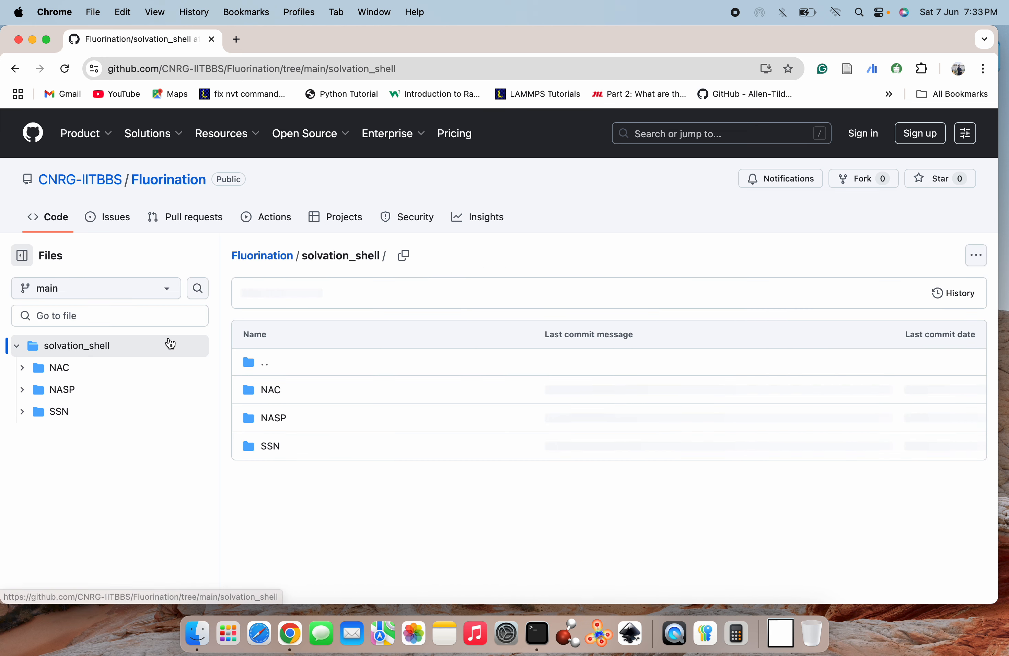
{"action": "left_click", "coordinate": [280, 420]}
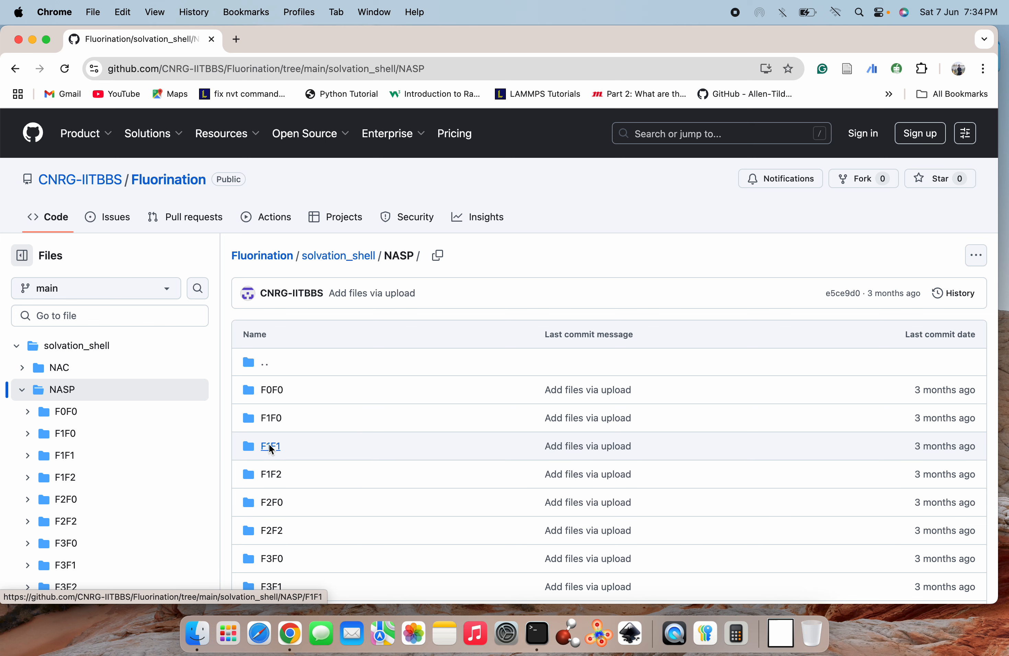
{"action": "left_click", "coordinate": [275, 448]}
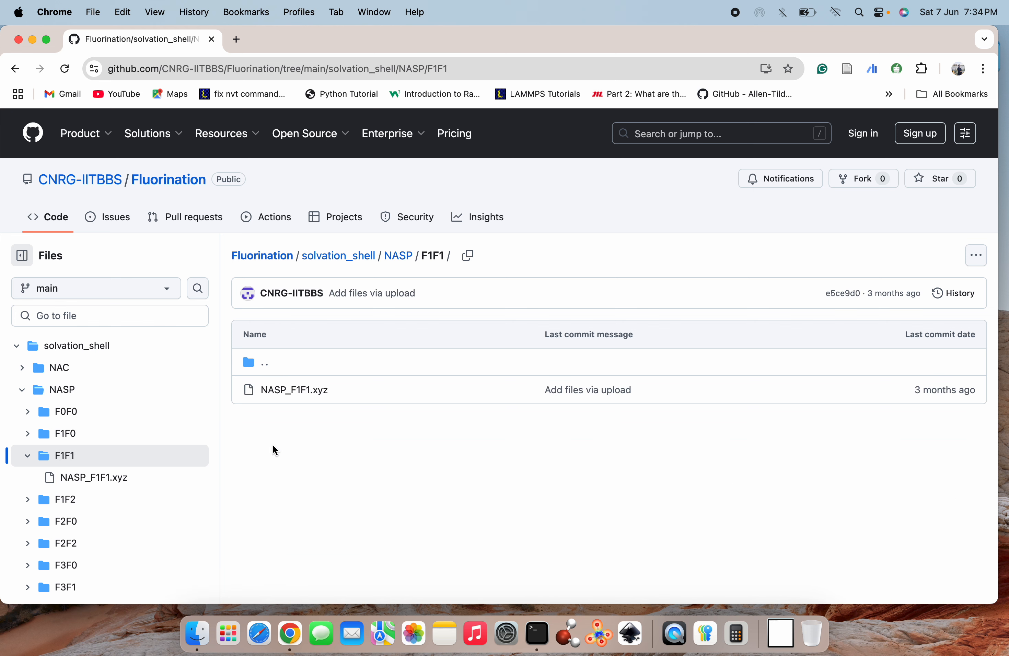
Step: Open NASP_F1F1.xyz, download its raw file, and minimize the browser window
{"action": "left_click", "coordinate": [298, 391]}
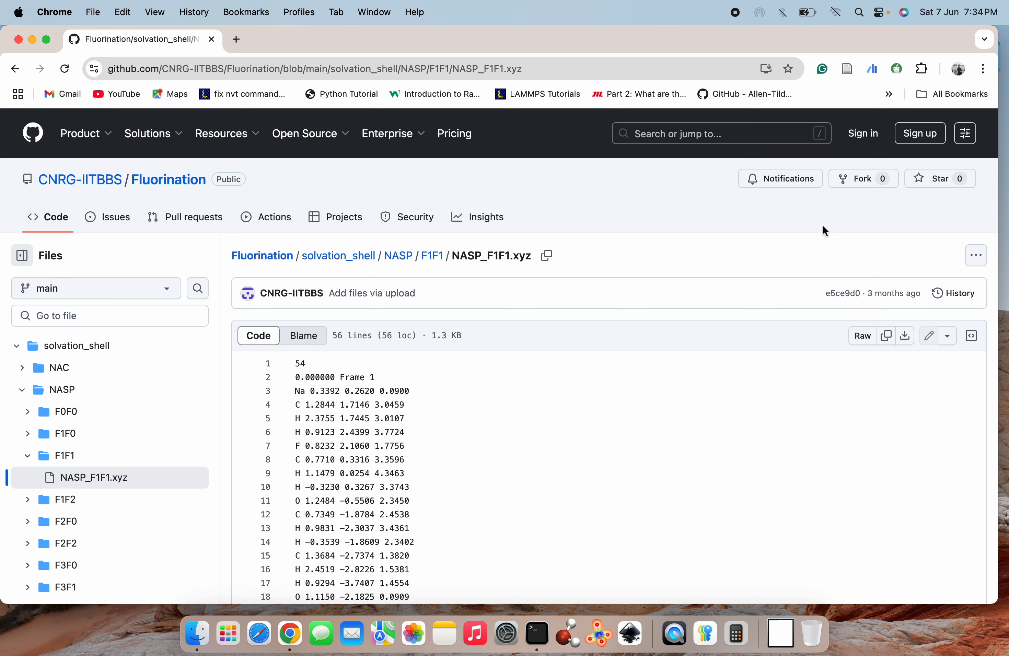
{"action": "left_click", "coordinate": [905, 337]}
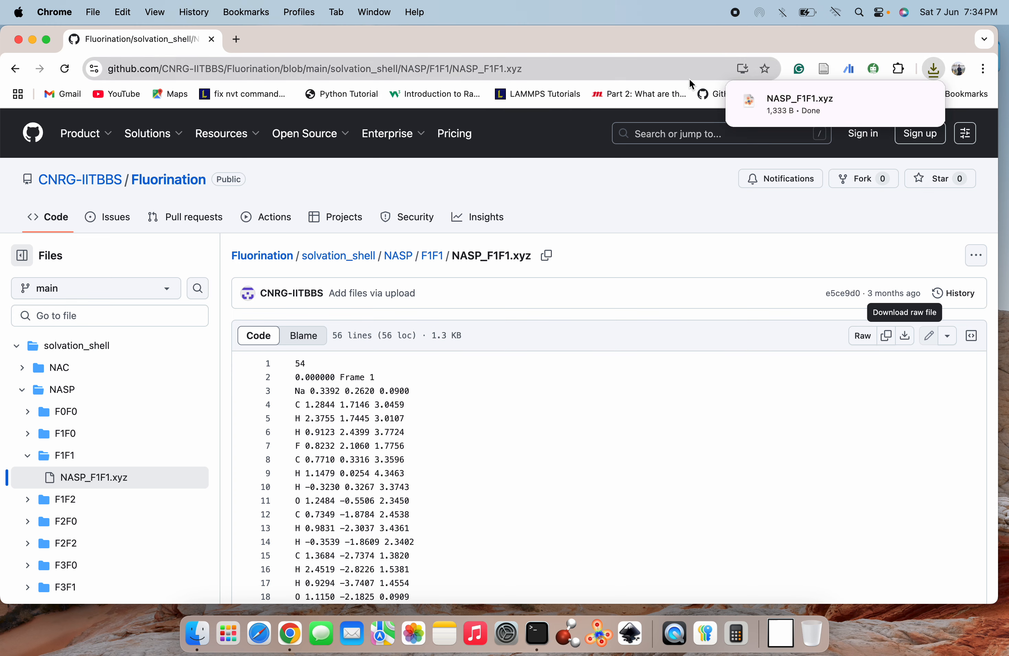
{"action": "key", "text": "super+m"}
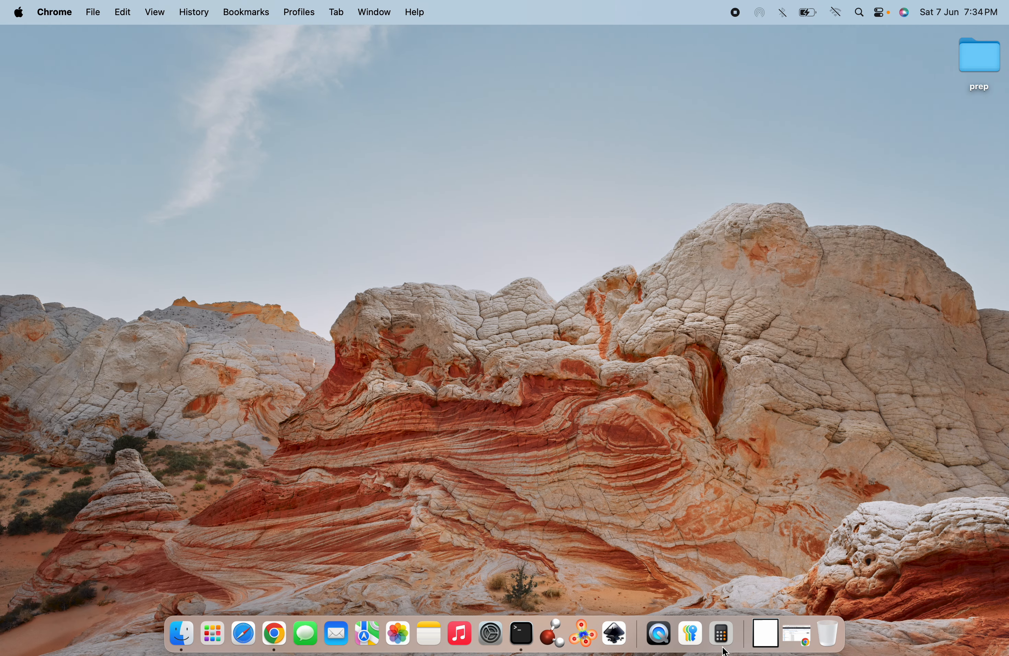
Step: Switch to the minimized Terminal window and list the contents of the Downloads folder with ls
{"action": "left_click", "coordinate": [762, 634]}
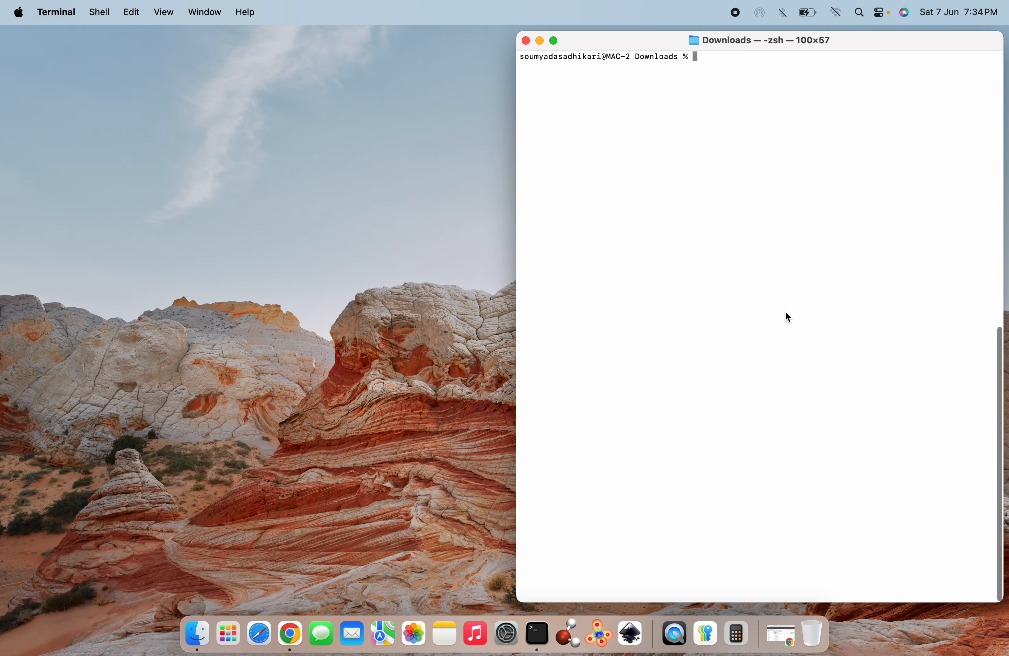
{"action": "type", "text": "ls"}
{"action": "key", "text": "Return"}
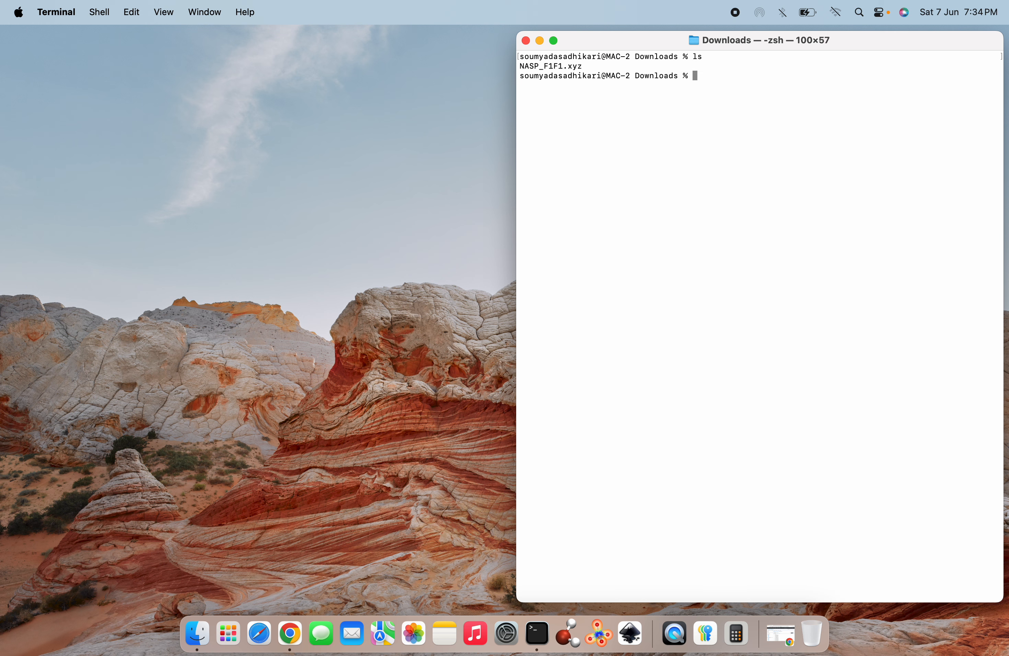
Step: Launch VMD, running the terminal command open -a vmd NASP_F1F1.xyz
{"action": "type", "text": "vm"}
{"action": "key", "text": "Tab"}
{"action": "key", "text": "BackSpace"}
{"action": "key", "text": "BackSpace"}
{"action": "type", "text": "open -a vmd NASP_F1F1.xyz"}
{"action": "key", "text": "Return"}
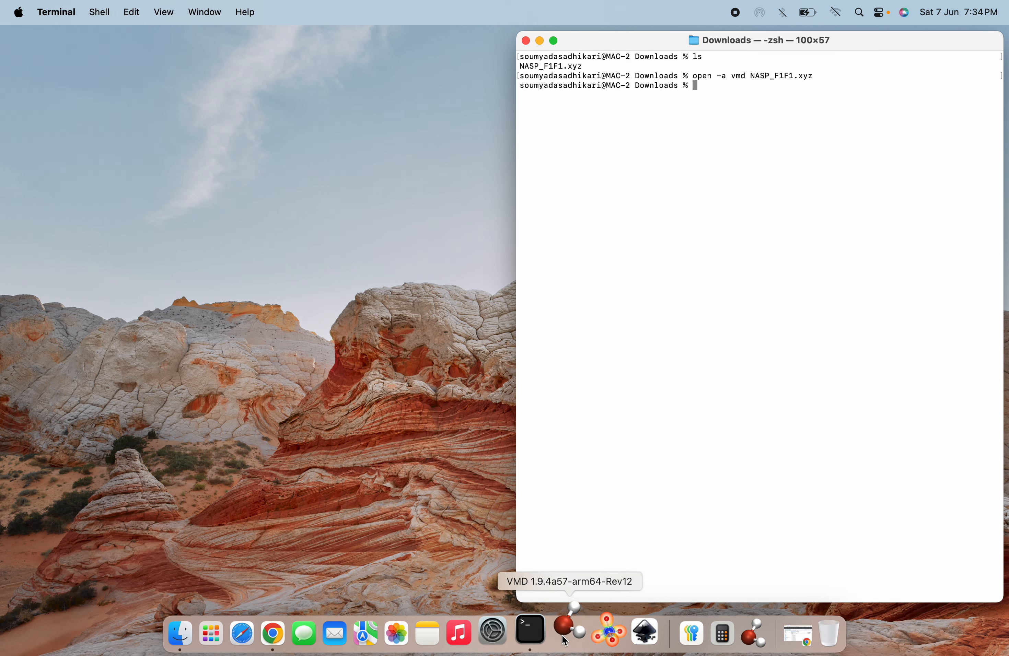
{"action": "left_click", "coordinate": [565, 635]}
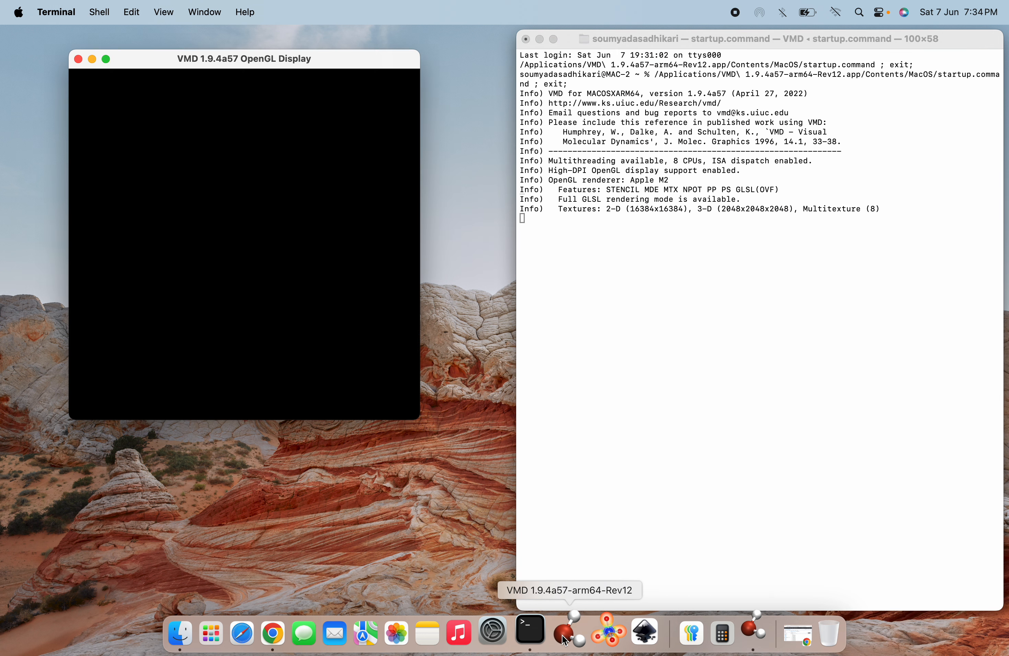
Step: Load NASP_F1F1.xyz from the Downloads folder into VMD as a new molecule
{"action": "left_click", "coordinate": [19, 164]}
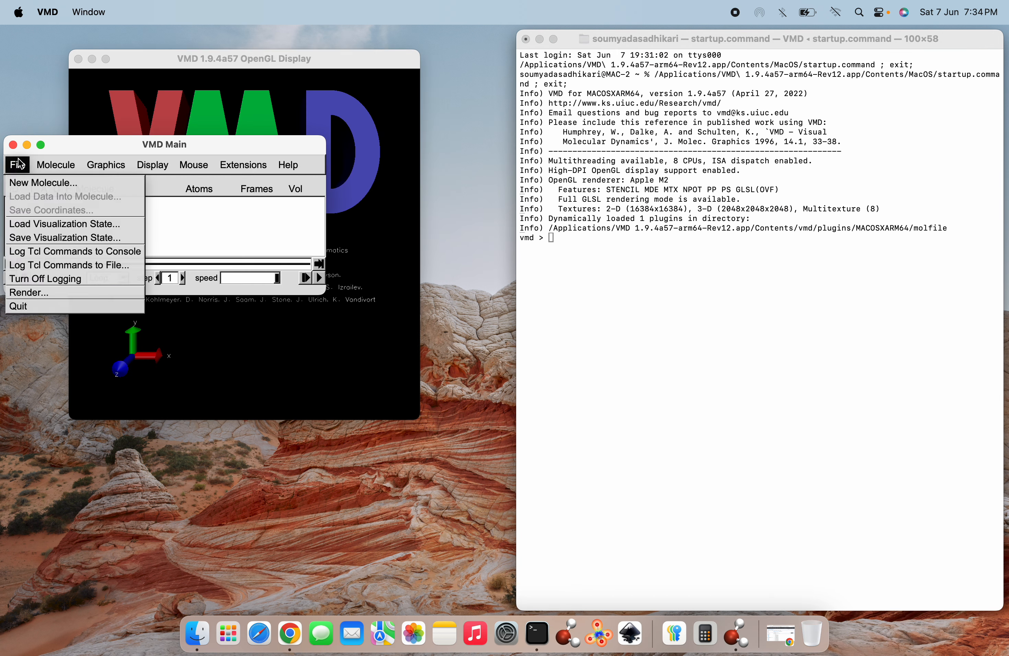
{"action": "left_click", "coordinate": [29, 185]}
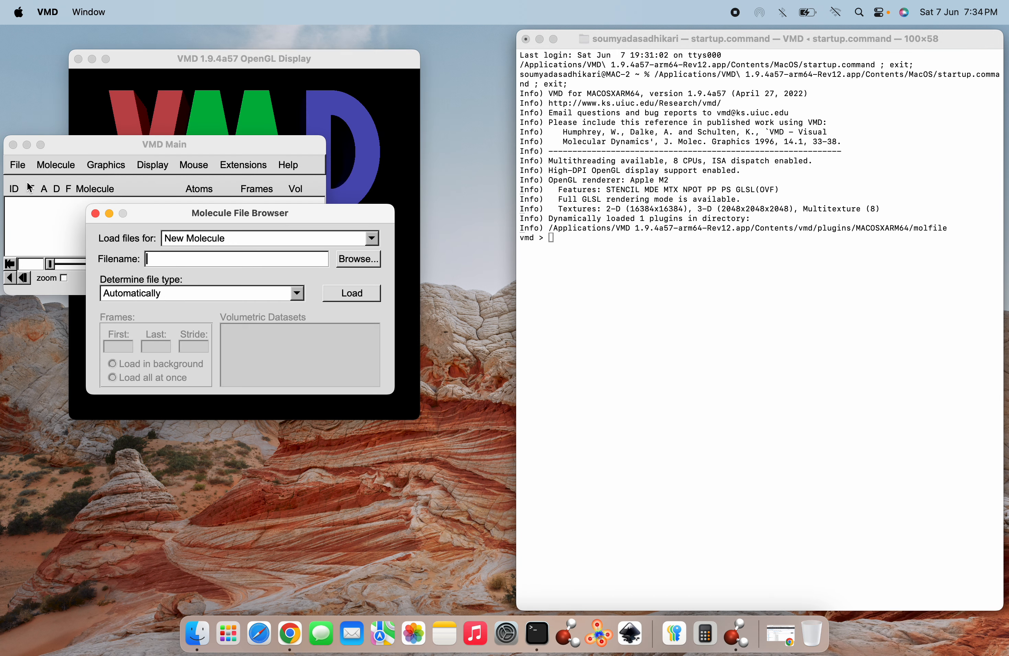
{"action": "left_click", "coordinate": [345, 260]}
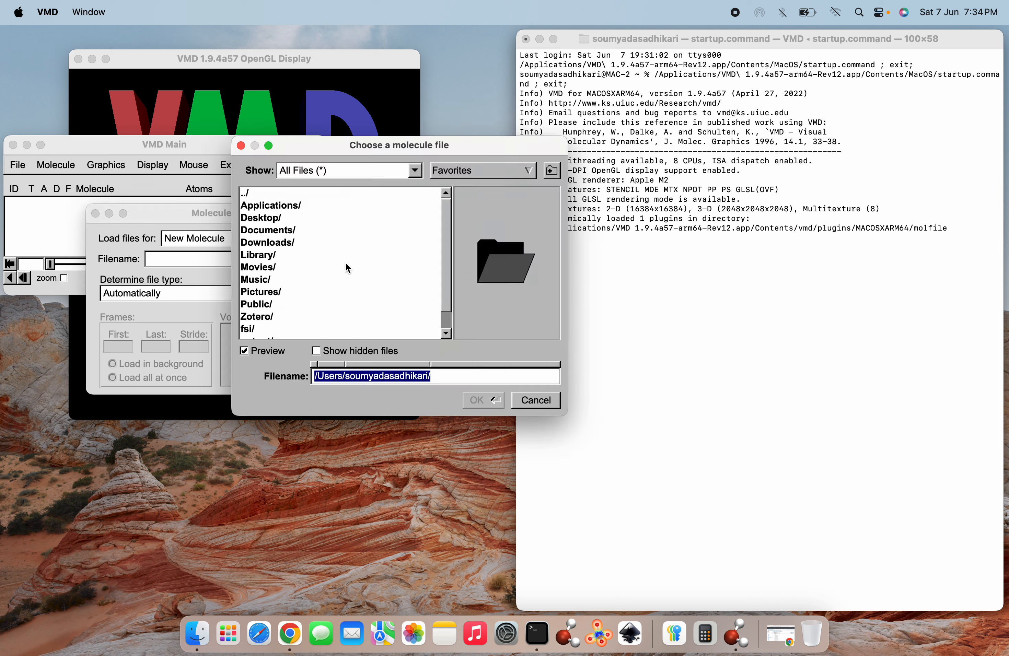
{"action": "double_click", "coordinate": [285, 243]}
{"action": "left_click", "coordinate": [286, 207]}
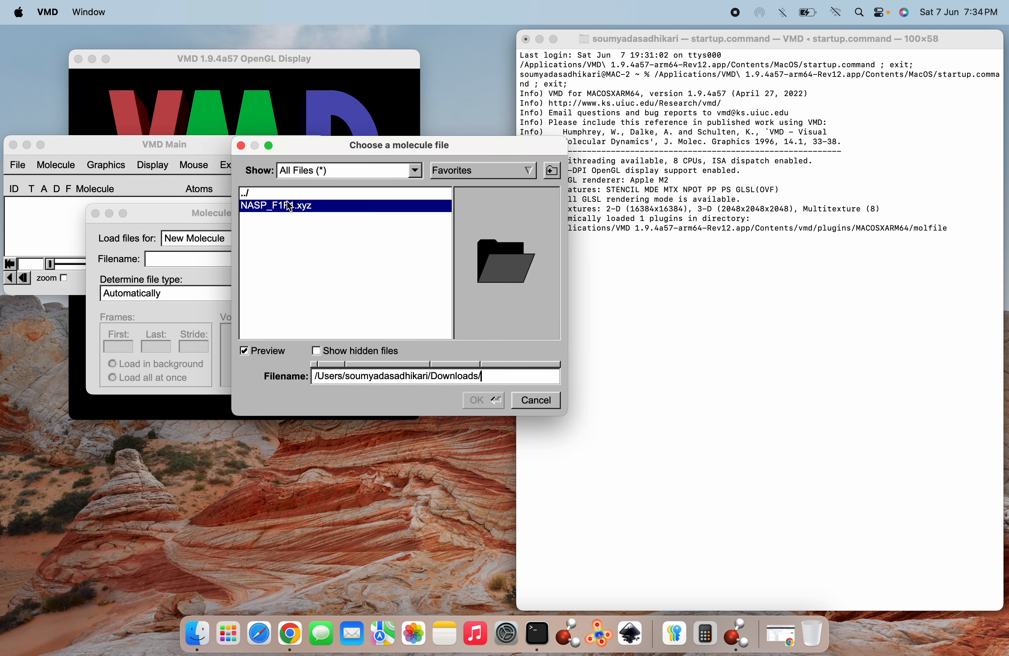
{"action": "left_click", "coordinate": [480, 403]}
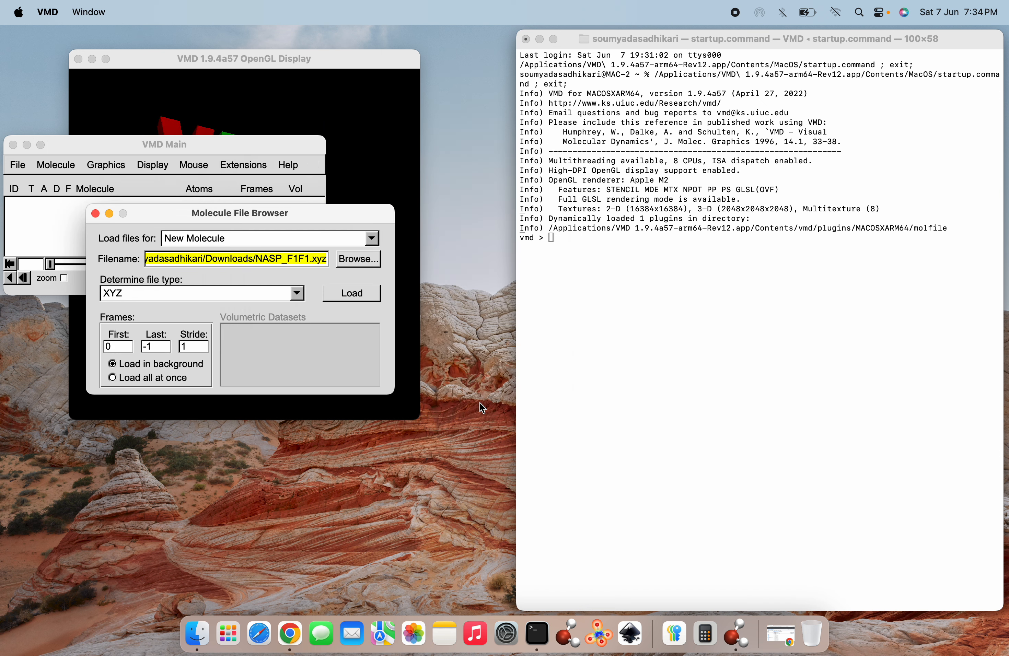
{"action": "left_click", "coordinate": [346, 294]}
Step: Move the OpenGL Display and Molecule File Browser windows away from the VMD Main window so its molecule list is uncovered
{"action": "left_click", "coordinate": [359, 114]}
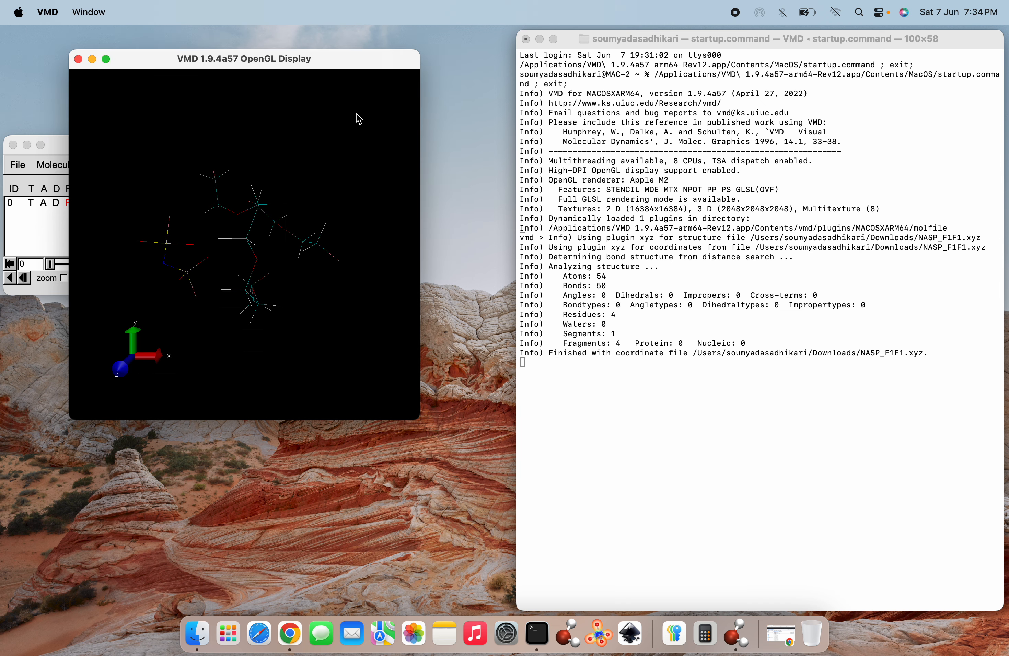
{"action": "left_click_drag", "start_coordinate": [324, 59], "coordinate": [663, 144]}
{"action": "scroll", "coordinate": [623, 350], "scroll_direction": "up", "scroll_amount": 5}
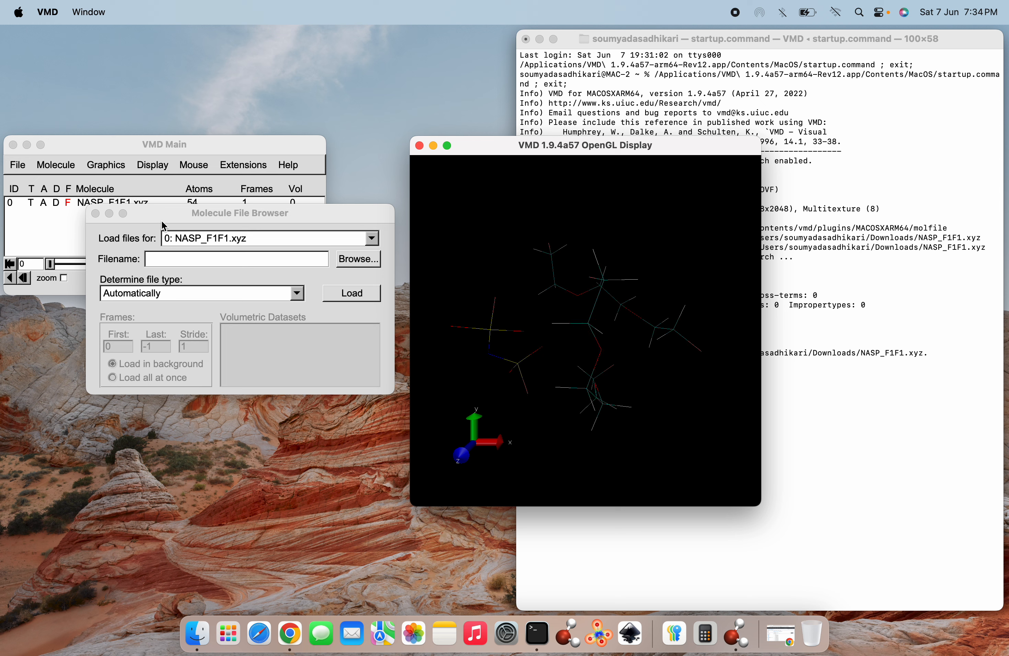
{"action": "left_click_drag", "start_coordinate": [170, 218], "coordinate": [140, 290]}
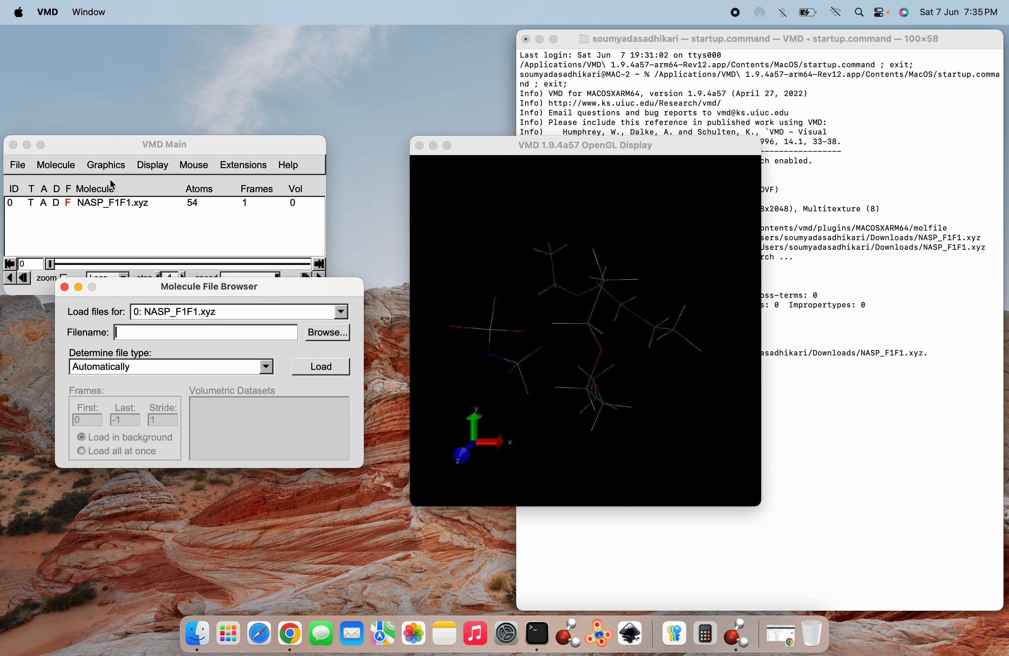
Step: Set the display background color to 8 white and close the Color Controls window
{"action": "left_click", "coordinate": [103, 169]}
{"action": "left_click", "coordinate": [105, 197]}
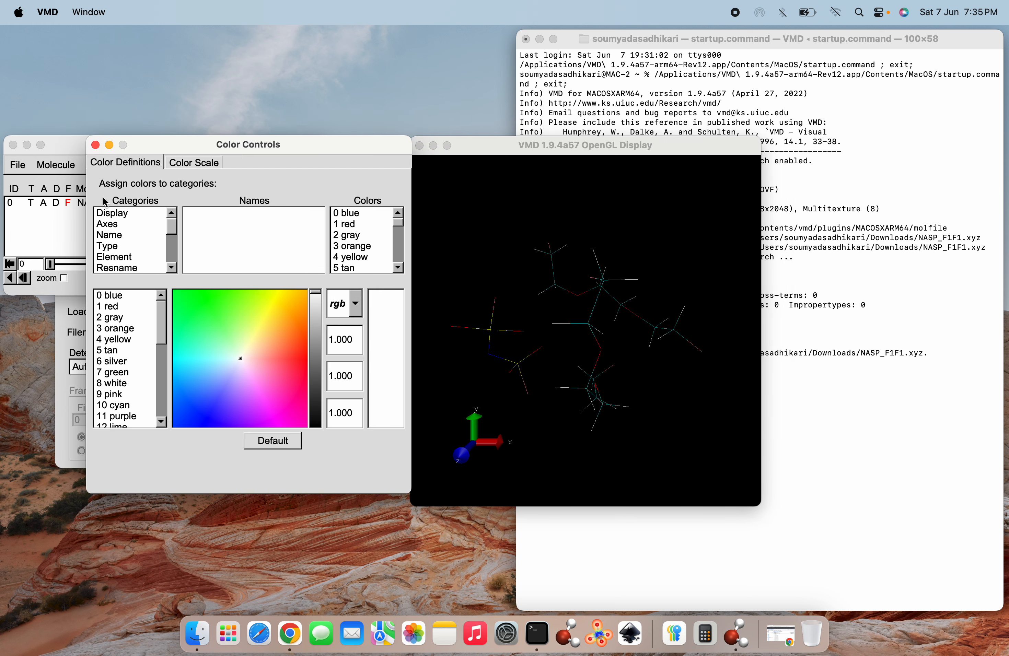
{"action": "left_click", "coordinate": [123, 213]}
{"action": "left_click", "coordinate": [226, 214]}
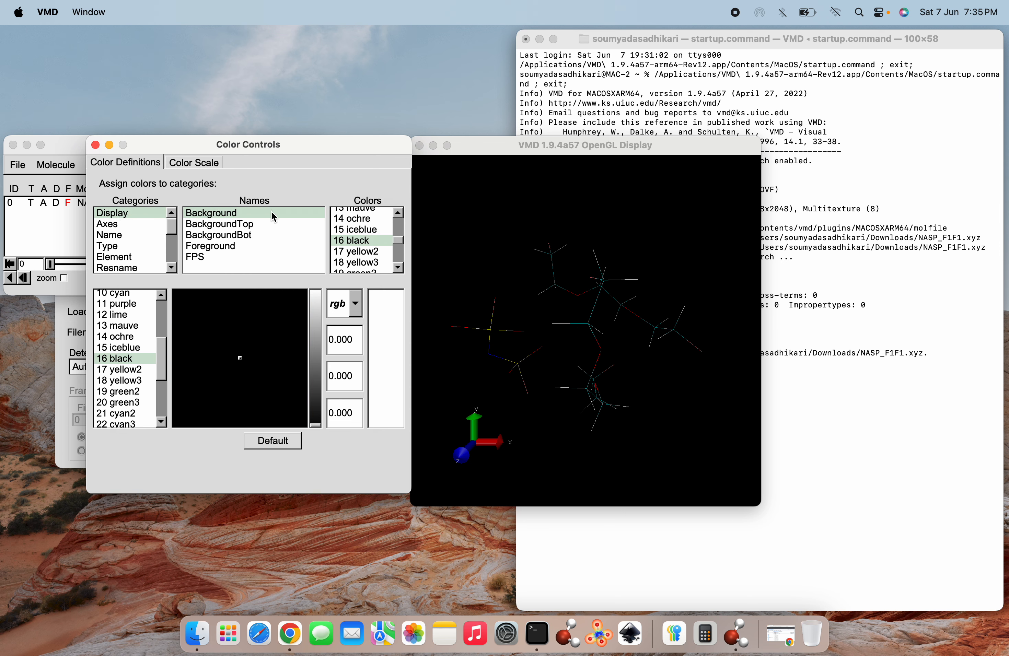
{"action": "scroll", "coordinate": [339, 255], "scroll_direction": "up", "scroll_amount": 6}
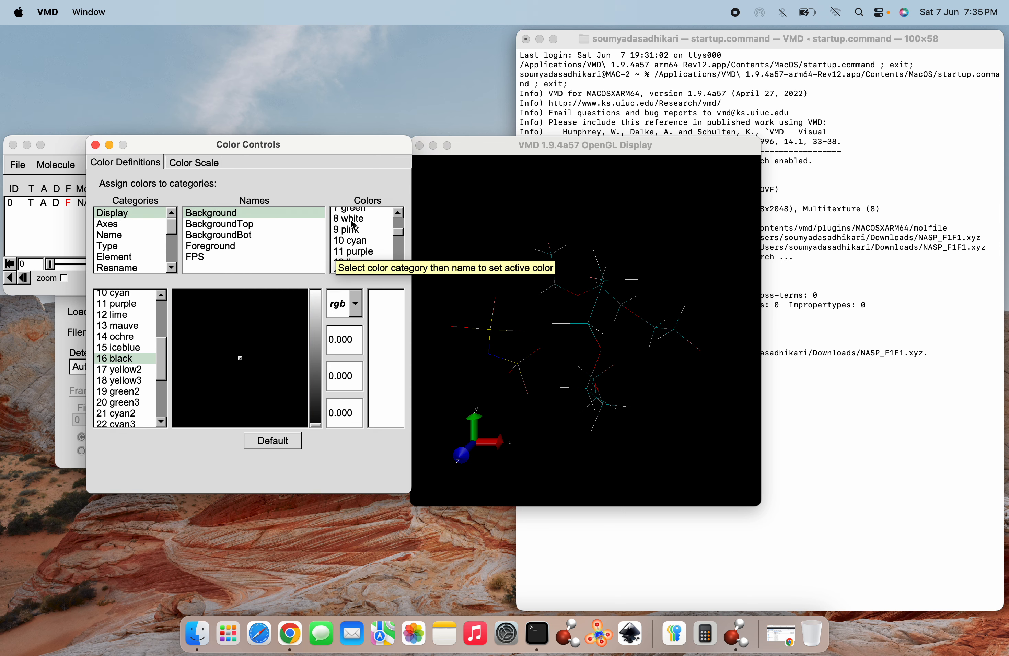
{"action": "left_click", "coordinate": [357, 220]}
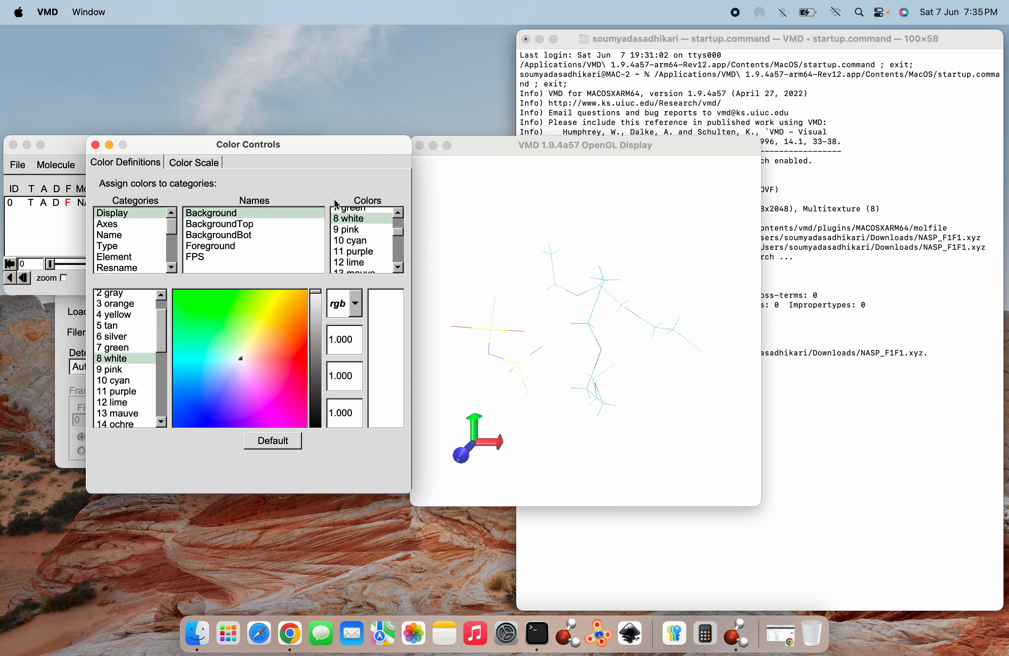
{"action": "left_click", "coordinate": [95, 145]}
Step: Switch the display to Orthographic projection and turn off Depth Cueing
{"action": "left_click", "coordinate": [163, 168]}
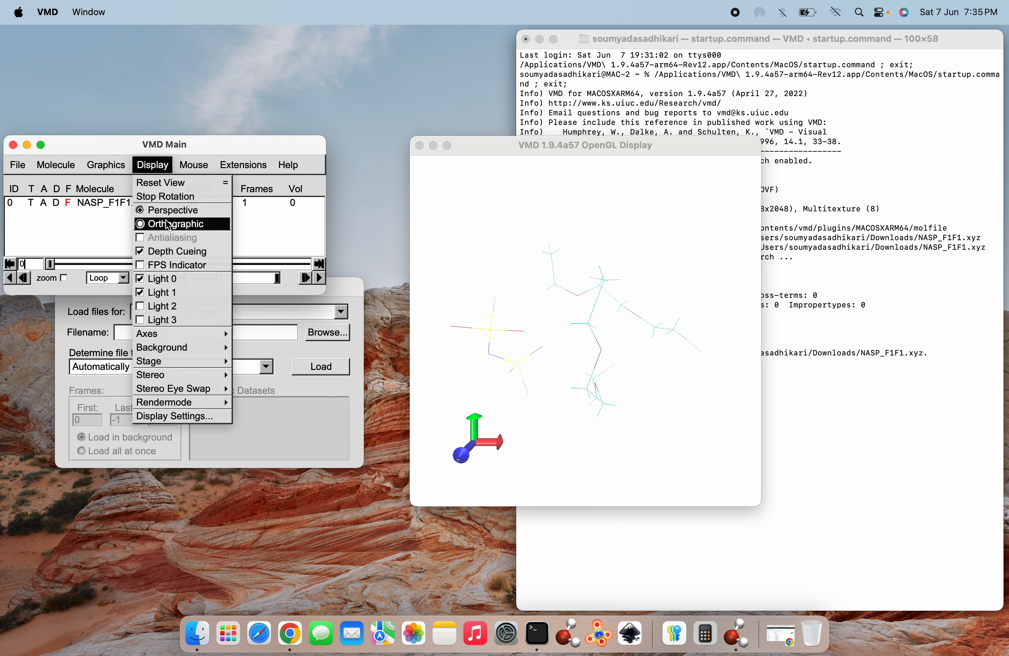
{"action": "left_click", "coordinate": [168, 224]}
{"action": "left_click", "coordinate": [149, 169]}
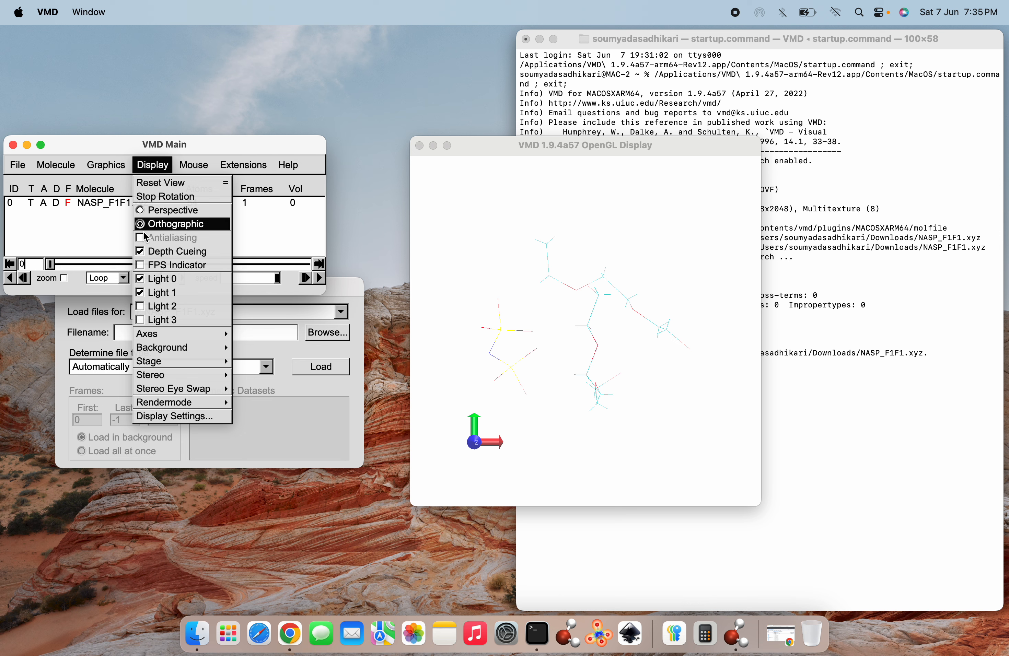
{"action": "left_click", "coordinate": [144, 254]}
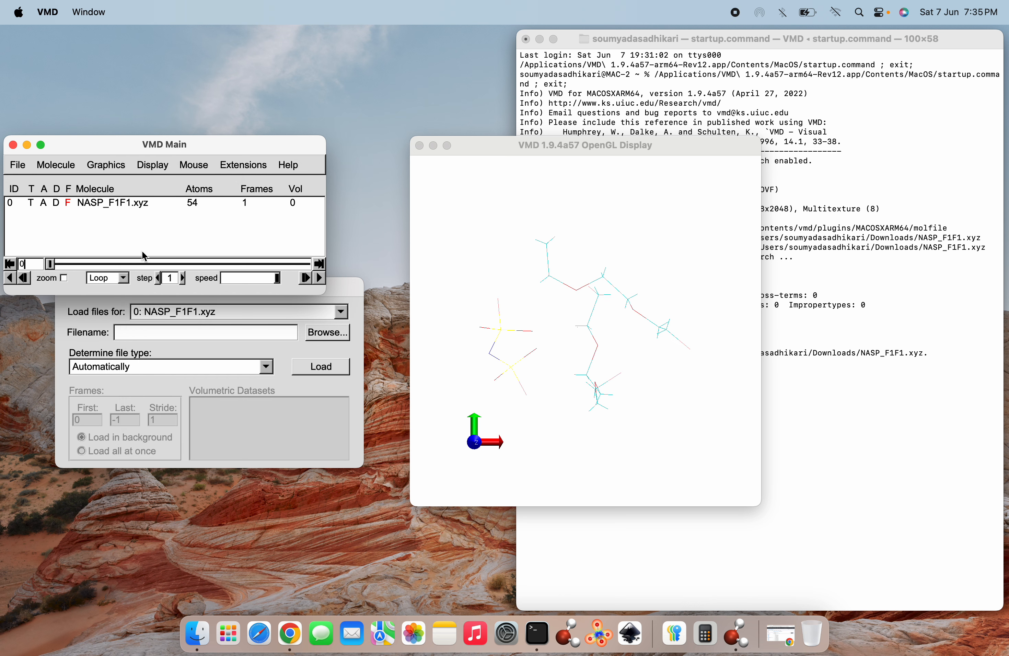
Step: Change the drawing method of the all-atom representation to CPK, and move the Graphical Representations window off the molecule display
{"action": "left_click", "coordinate": [108, 166]}
{"action": "left_click", "coordinate": [121, 182]}
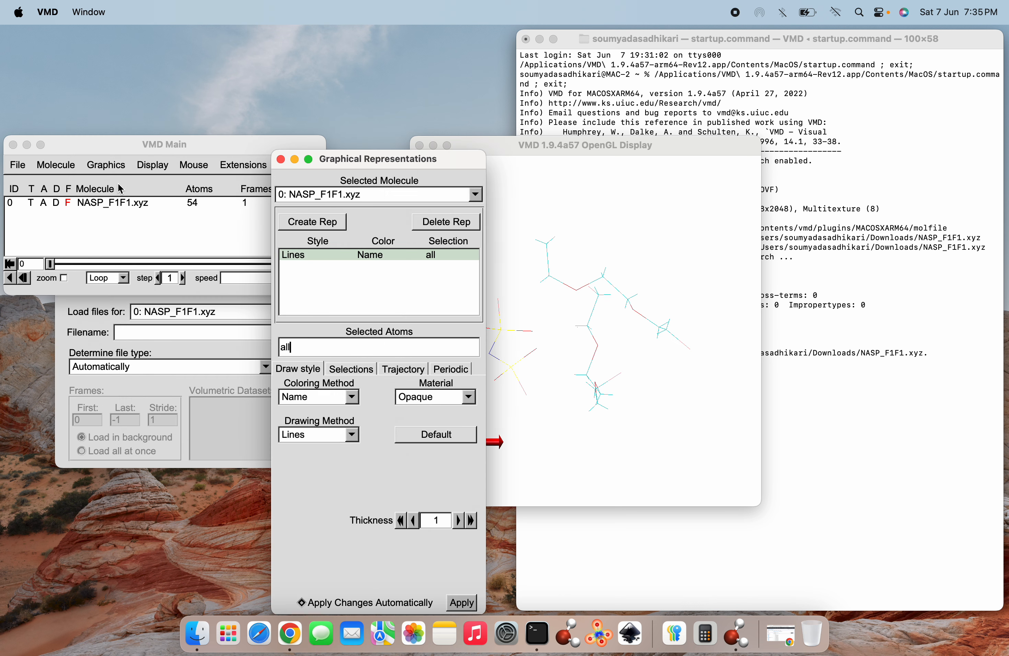
{"action": "left_click", "coordinate": [352, 434]}
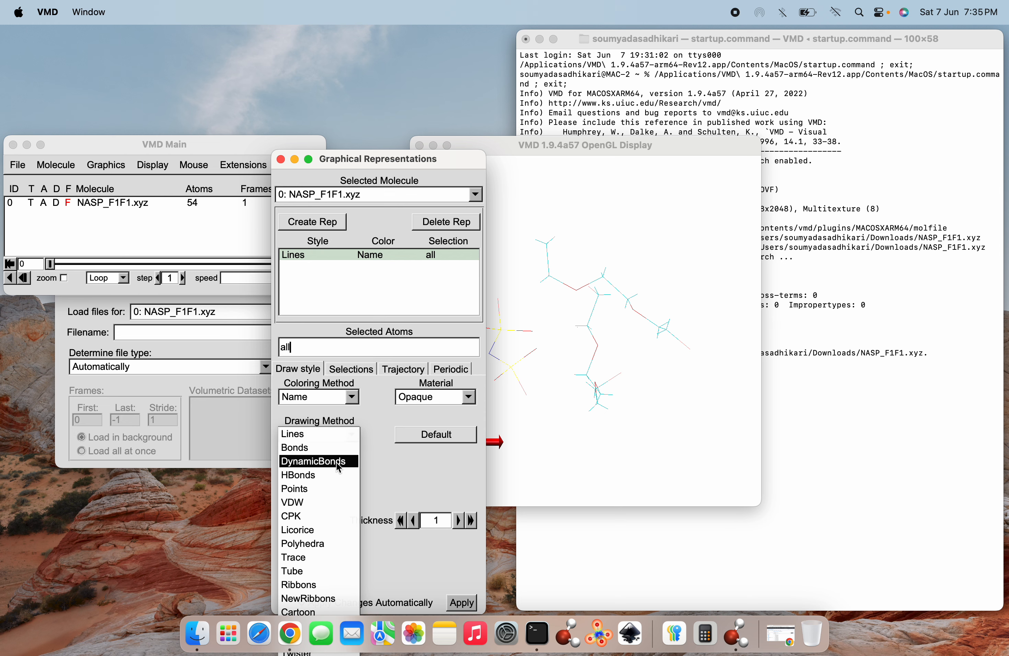
{"action": "left_click", "coordinate": [318, 516]}
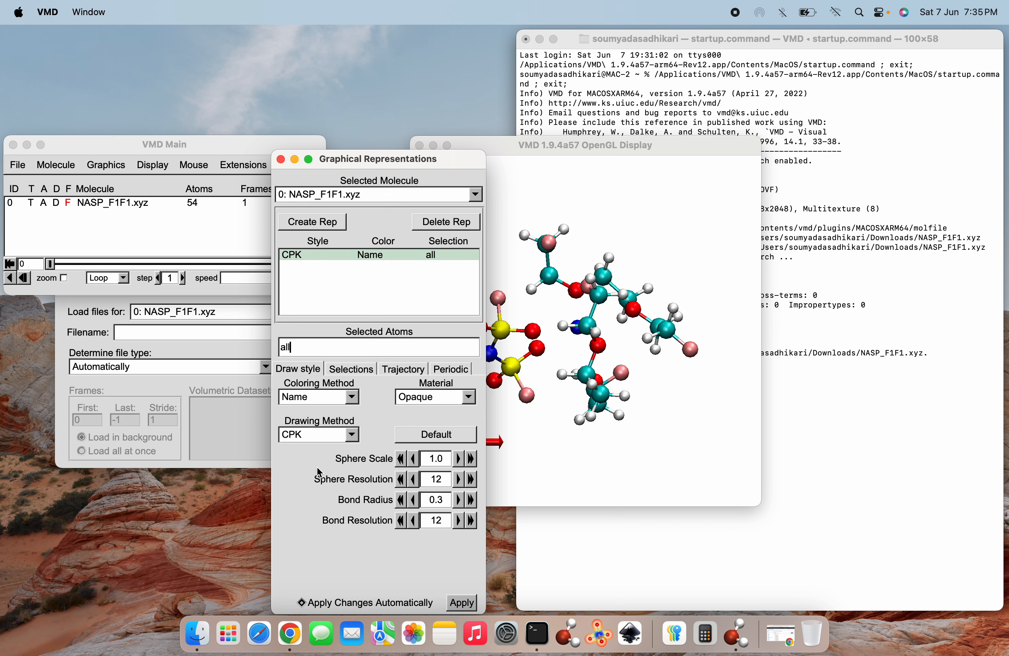
{"action": "left_click_drag", "start_coordinate": [368, 167], "coordinate": [209, 120]}
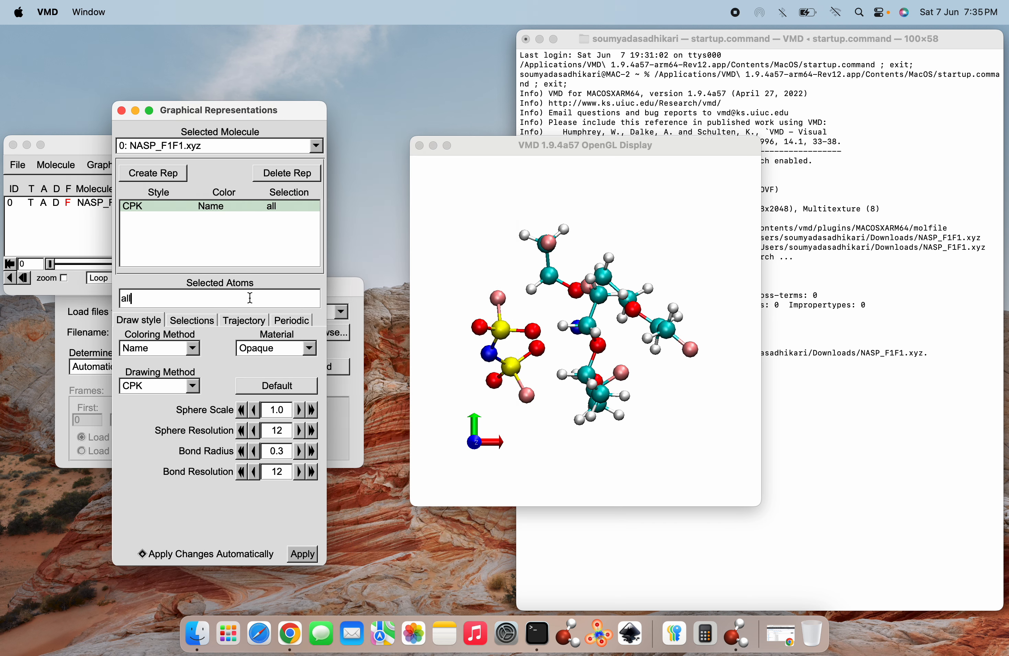
Step: Zoom in on the CPK structure and rotate it to examine the atom arrangement, moving the OpenGL Display window closer to the representations window
{"action": "scroll", "coordinate": [629, 343], "scroll_direction": "up", "scroll_amount": 2}
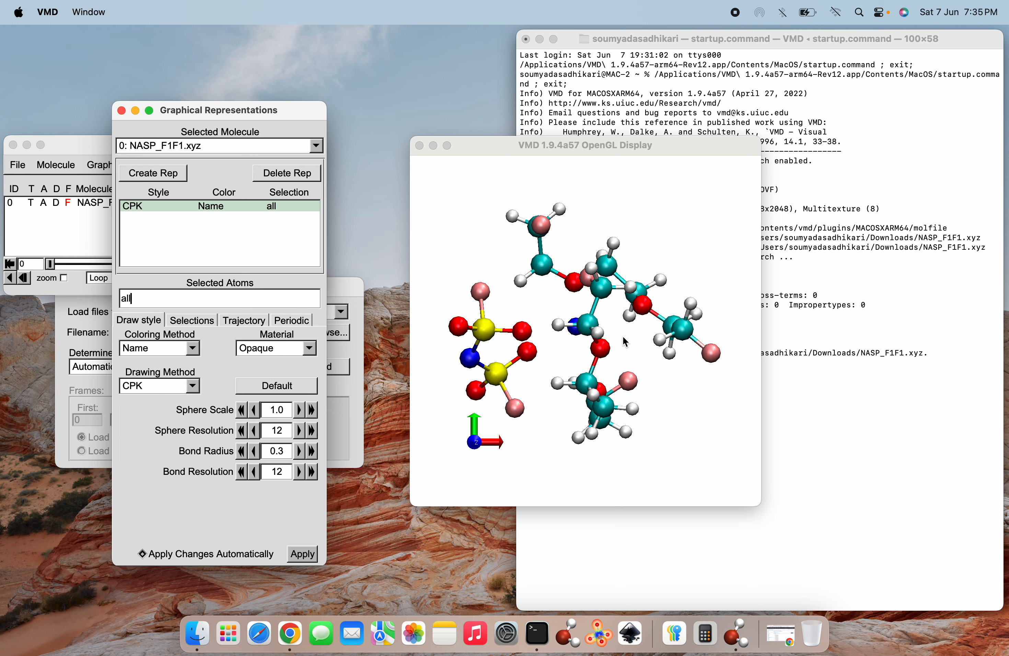
{"action": "left_click_drag", "start_coordinate": [576, 334], "coordinate": [591, 335]}
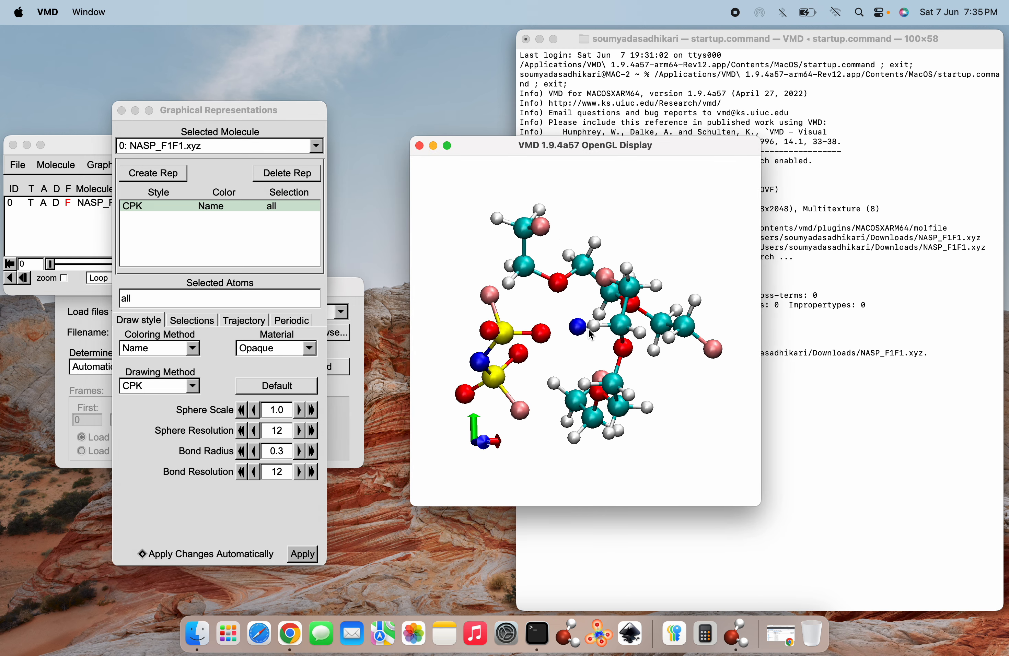
{"action": "left_click_drag", "start_coordinate": [563, 143], "coordinate": [476, 135]}
{"action": "mouse_move", "coordinate": [628, 368]}
{"action": "left_mouse_down"}
{"action": "mouse_move", "coordinate": [637, 387]}
{"action": "mouse_move", "coordinate": [625, 373]}
{"action": "left_mouse_up"}
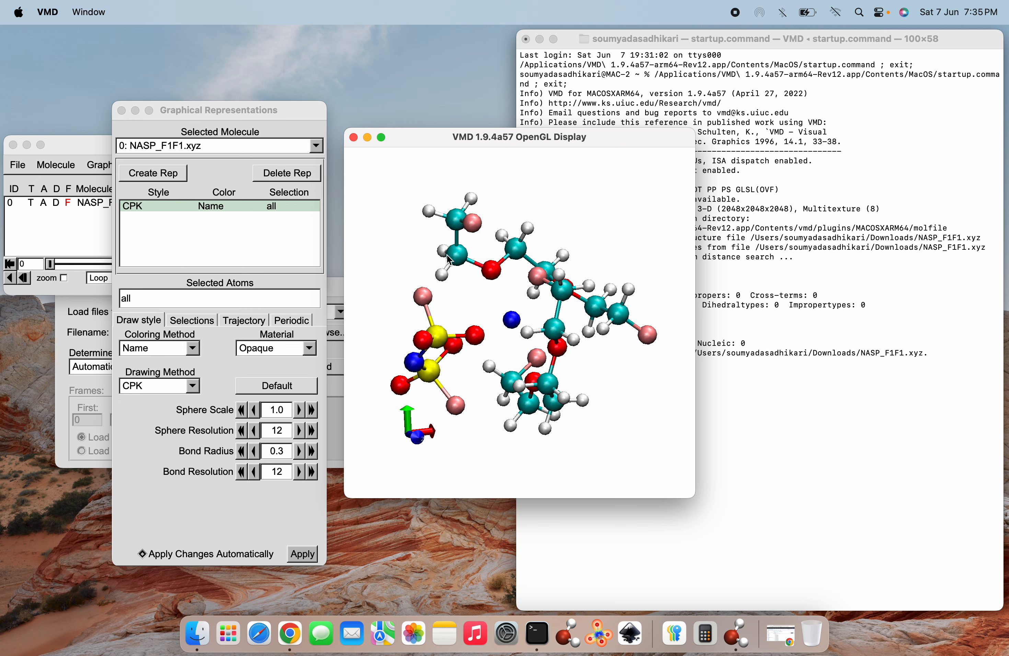
Step: Rotate the CPK structure to examine it, and move the OpenGL Display window off the terminal log
{"action": "mouse_move", "coordinate": [583, 333]}
{"action": "left_mouse_down"}
{"action": "mouse_move", "coordinate": [592, 337]}
{"action": "mouse_move", "coordinate": [577, 326]}
{"action": "left_mouse_up"}
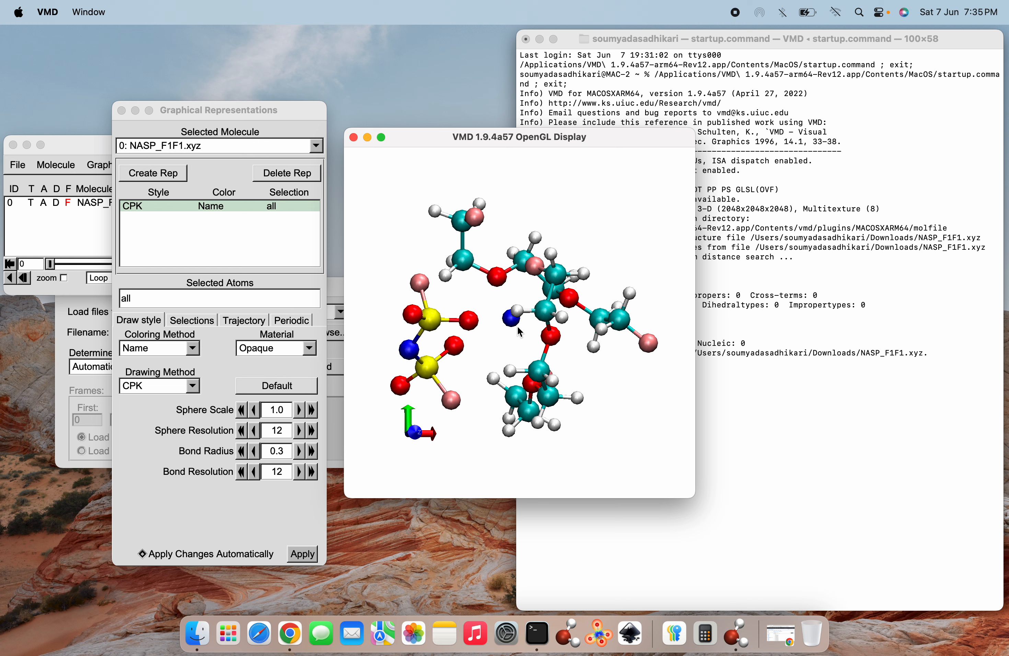
{"action": "left_click_drag", "start_coordinate": [517, 327], "coordinate": [528, 340]}
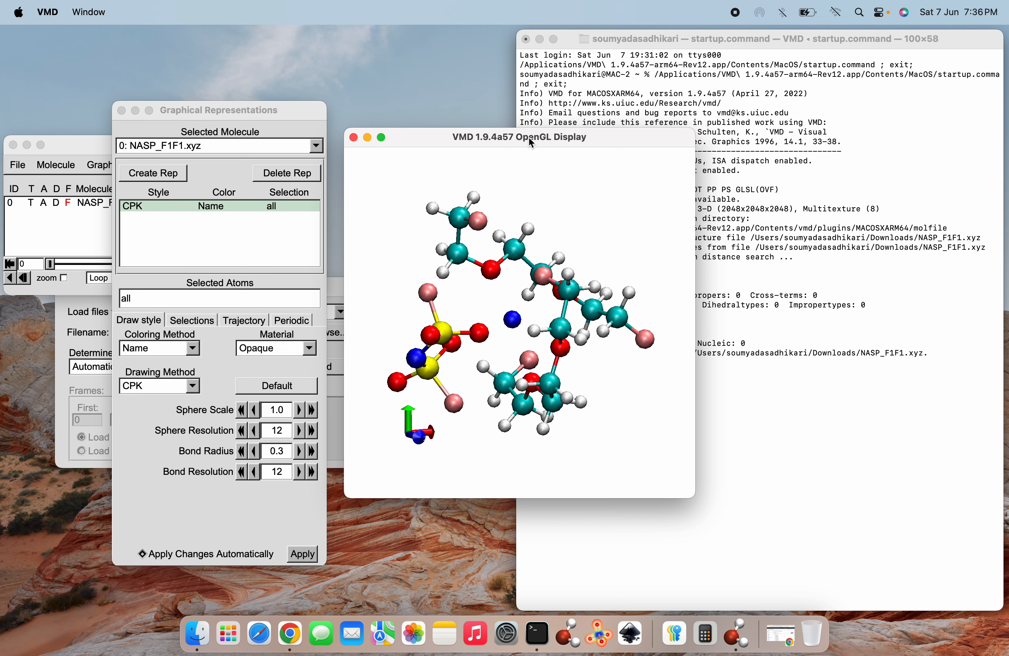
{"action": "left_click_drag", "start_coordinate": [526, 136], "coordinate": [341, 75]}
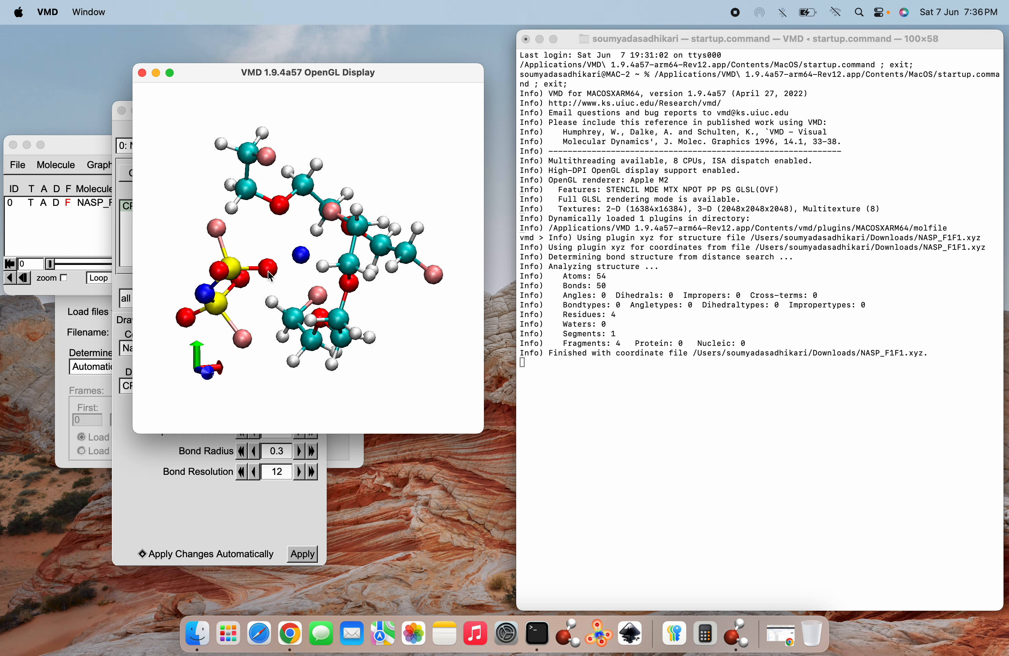
Step: In bond-label mode, label the distance between the upper ether oxygen and the sulfonyl oxygen, pick a neighbouring carbon, and move the display beside the representations window
{"action": "key", "text": "2"}
{"action": "left_click", "coordinate": [281, 207]}
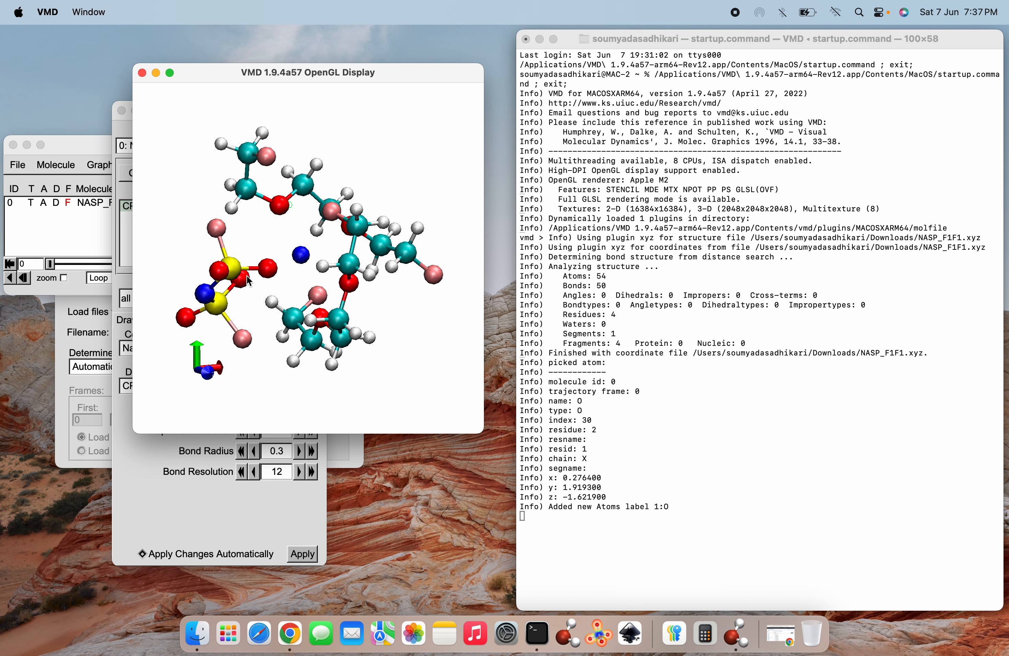
{"action": "left_click", "coordinate": [272, 275]}
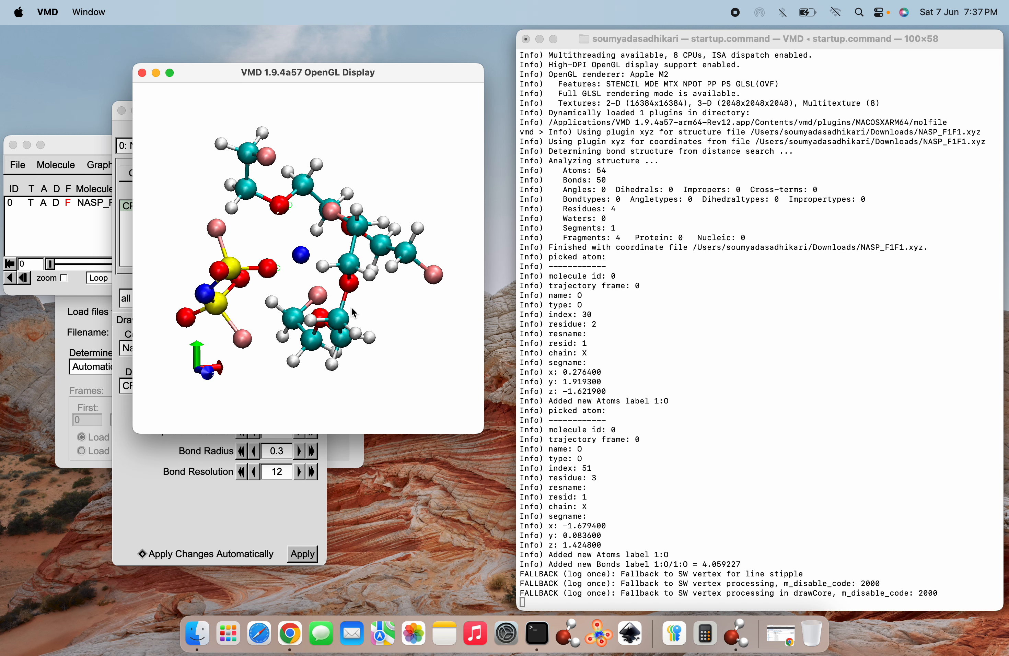
{"action": "left_click", "coordinate": [349, 268]}
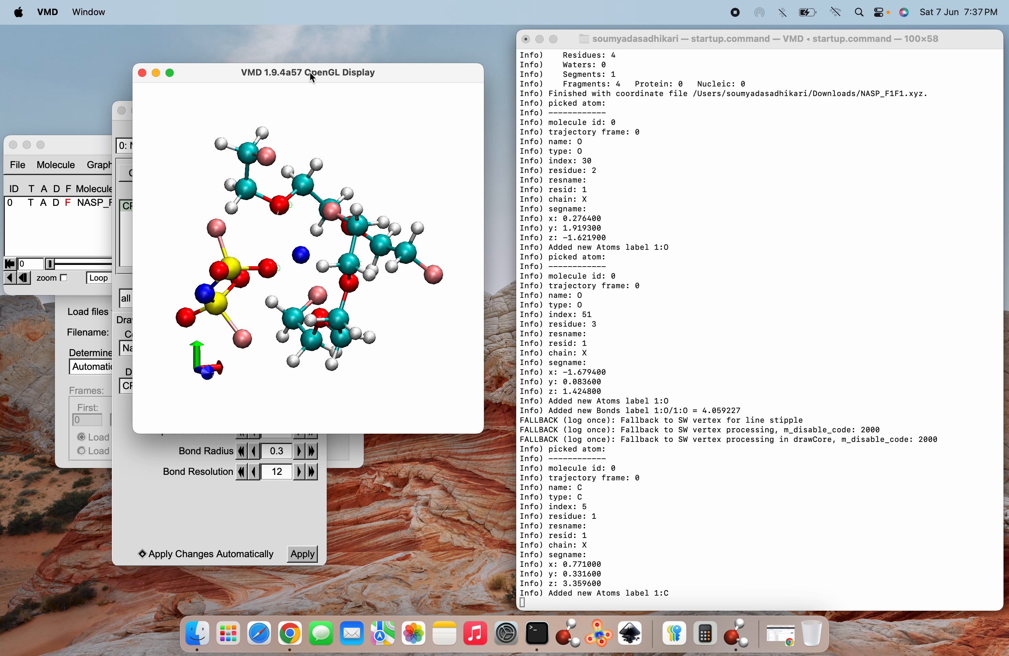
{"action": "left_click_drag", "start_coordinate": [310, 71], "coordinate": [547, 98]}
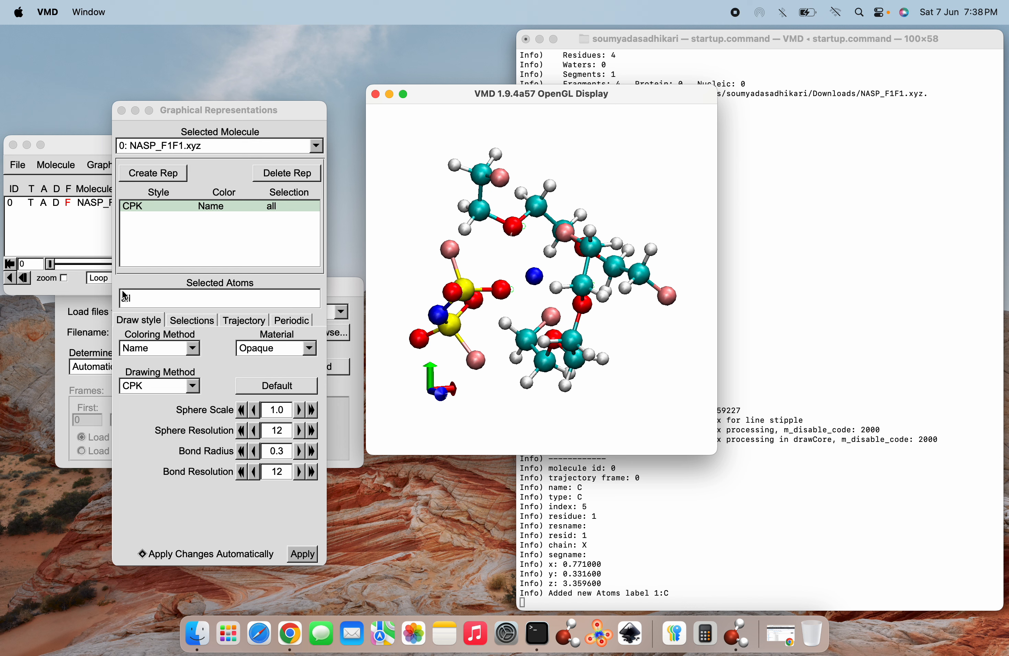
Step: Try to draw only residue 1 in VDW style by editing the existing all-atom representation, and restore its CPK style
{"action": "left_click", "coordinate": [139, 300]}
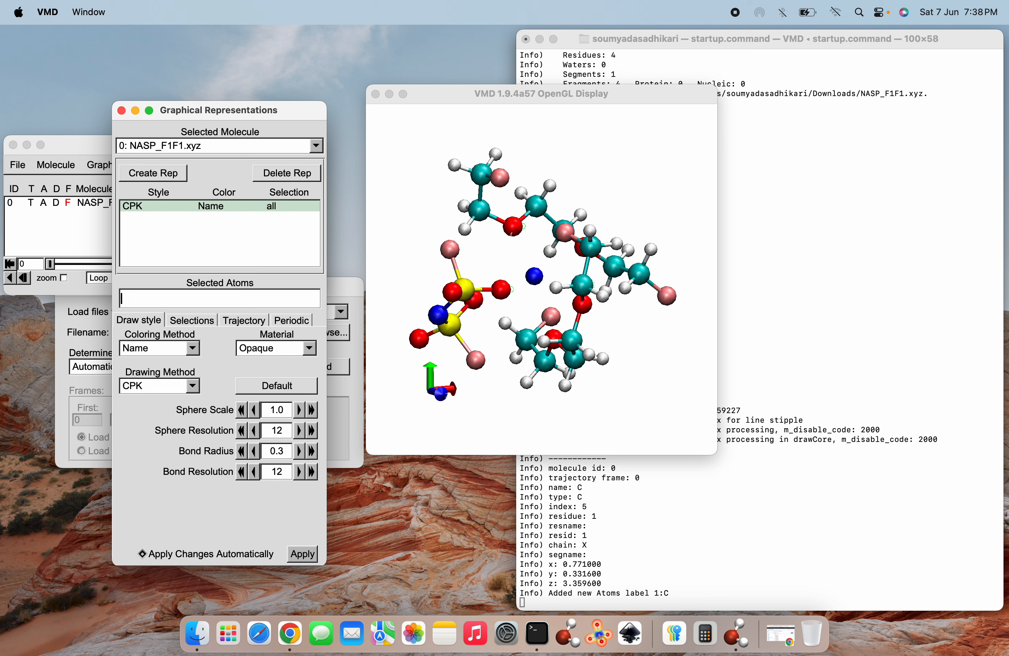
{"action": "type", "text": "sidue 1"}
{"action": "left_click", "coordinate": [192, 388]}
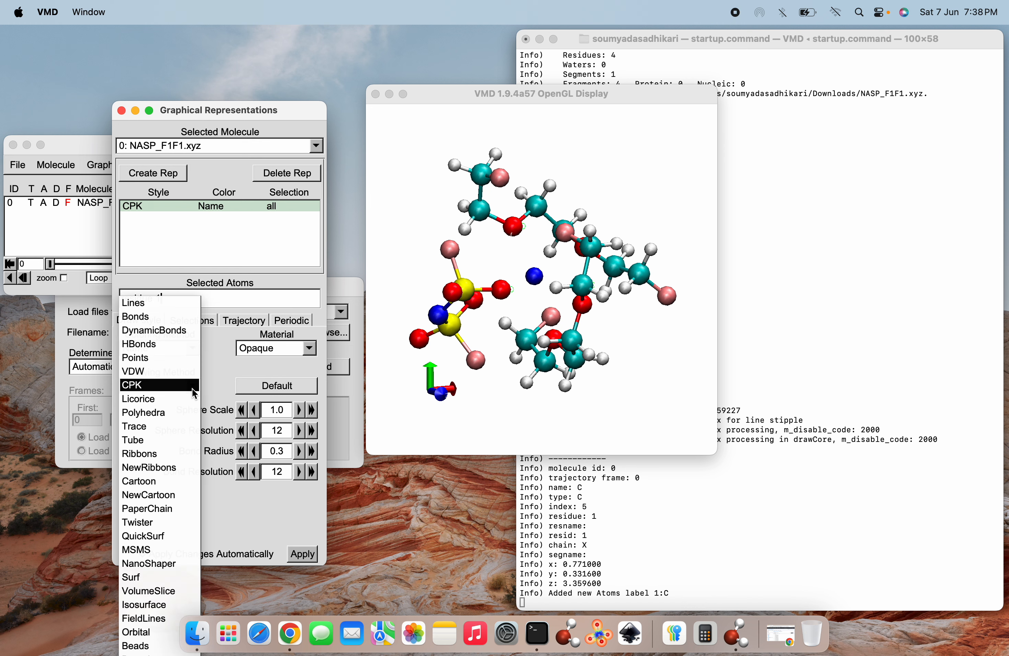
{"action": "left_click", "coordinate": [218, 298]}
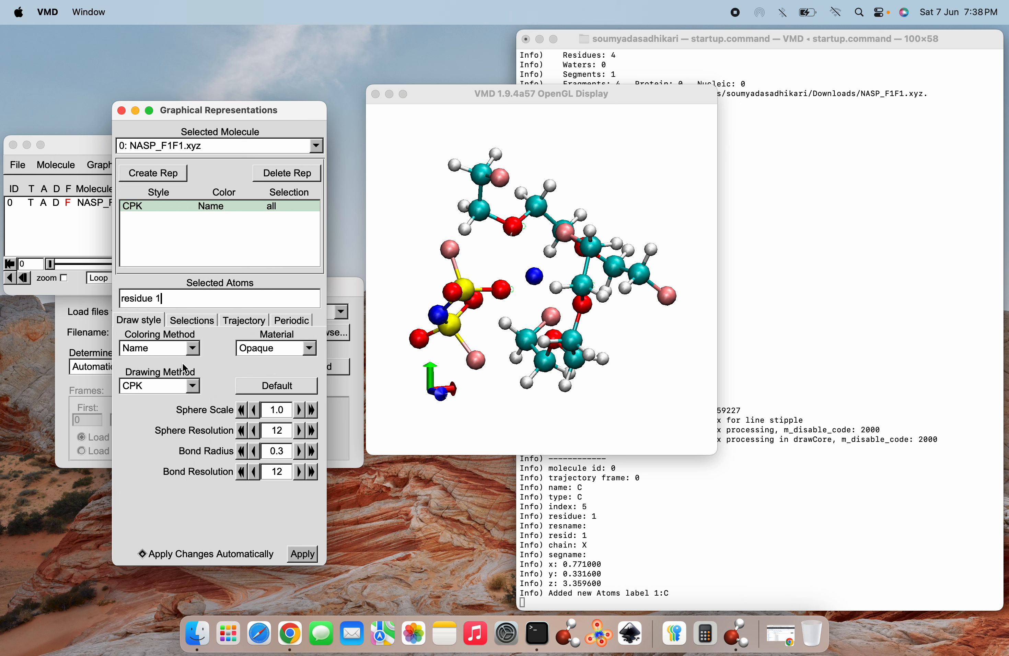
{"action": "left_click", "coordinate": [196, 387]}
{"action": "left_click", "coordinate": [193, 386]}
{"action": "left_click", "coordinate": [197, 387]}
{"action": "left_click", "coordinate": [181, 373]}
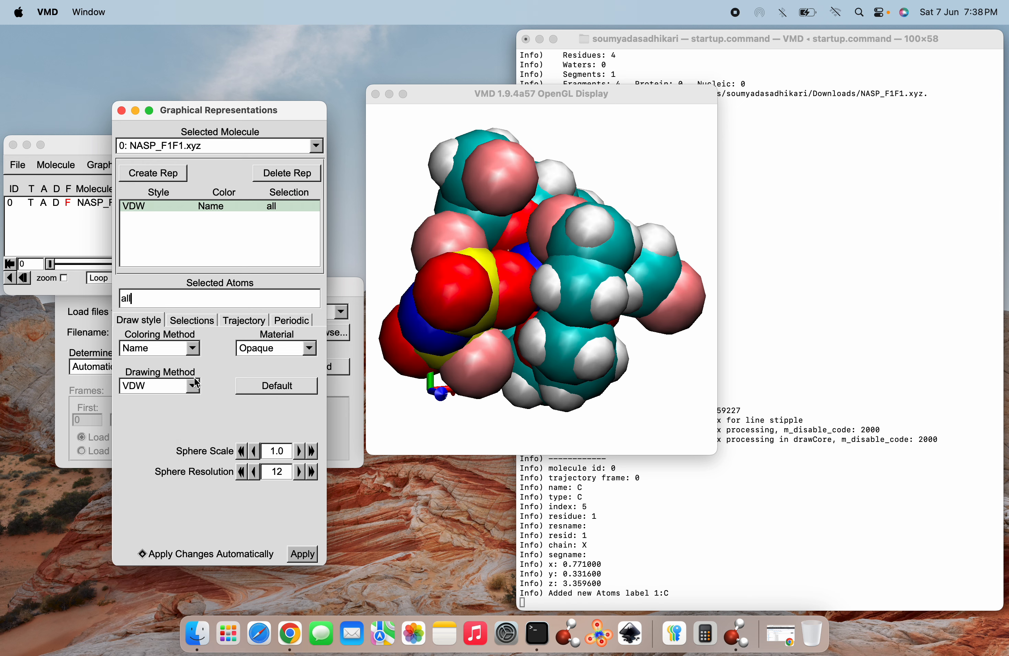
{"action": "left_click", "coordinate": [194, 388]}
{"action": "left_click", "coordinate": [180, 399]}
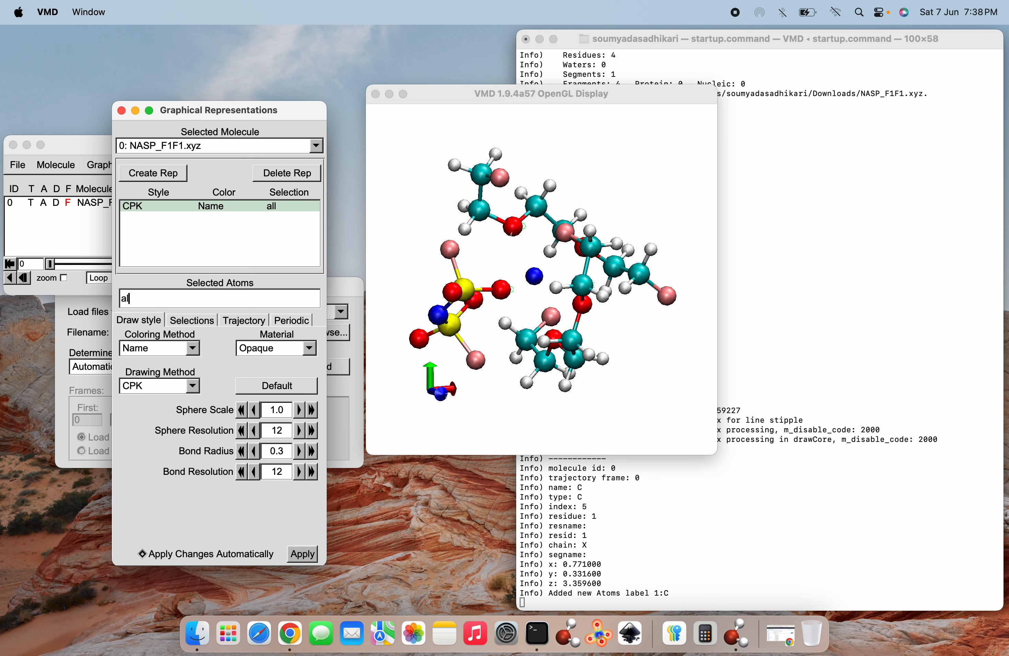
Step: Create a second representation for the selection residue 1 and set its drawing method to VDW
{"action": "key", "text": "BackSpace"}
{"action": "key", "text": "BackSpace"}
{"action": "left_click", "coordinate": [158, 173]}
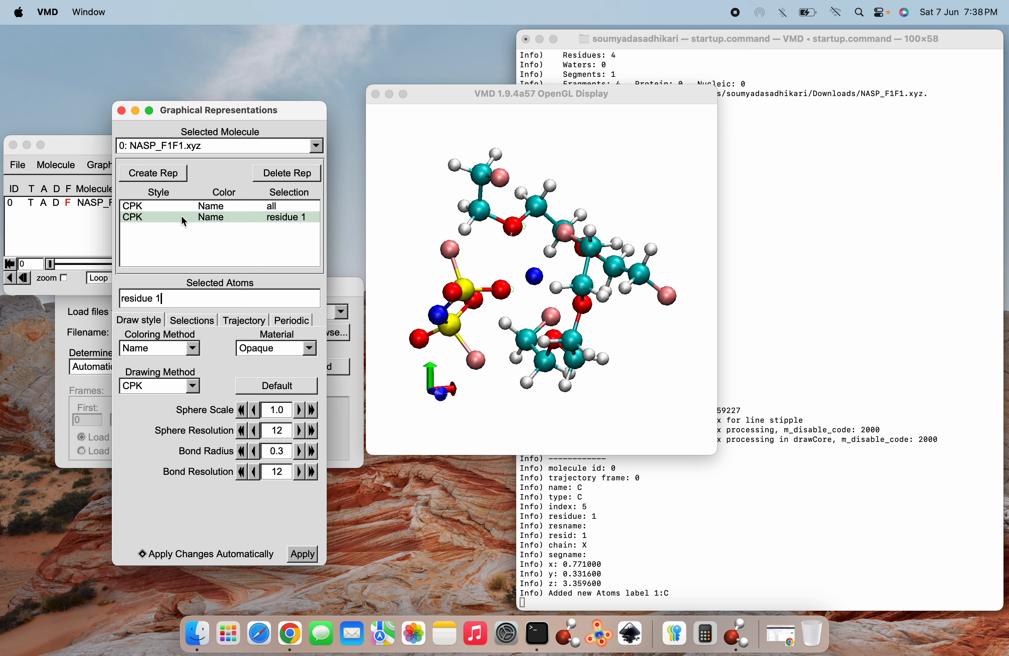
{"action": "left_click", "coordinate": [194, 388]}
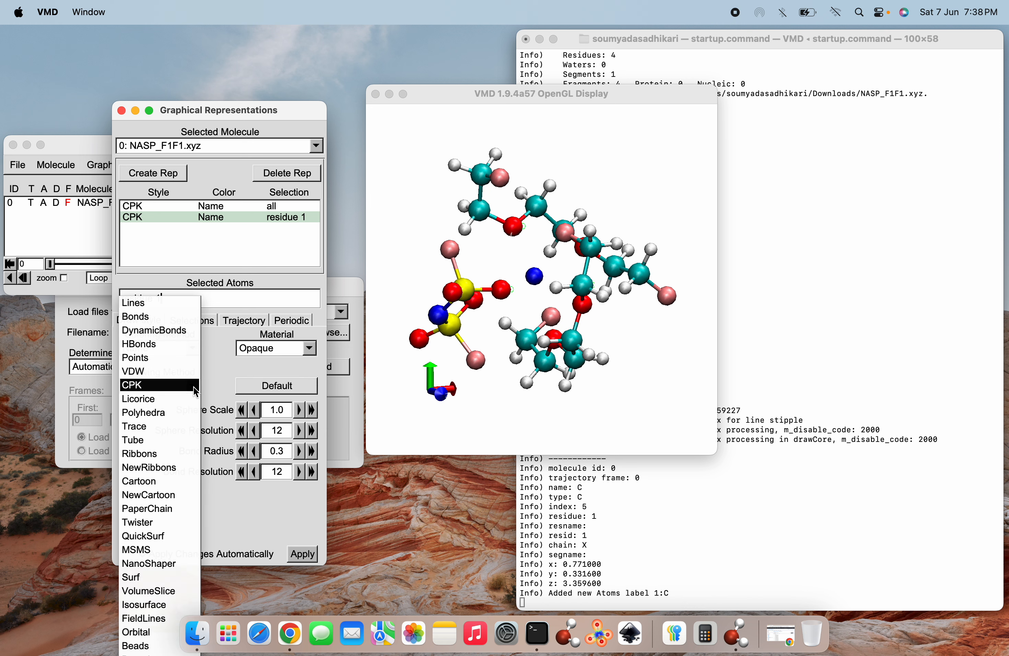
{"action": "left_click", "coordinate": [182, 373]}
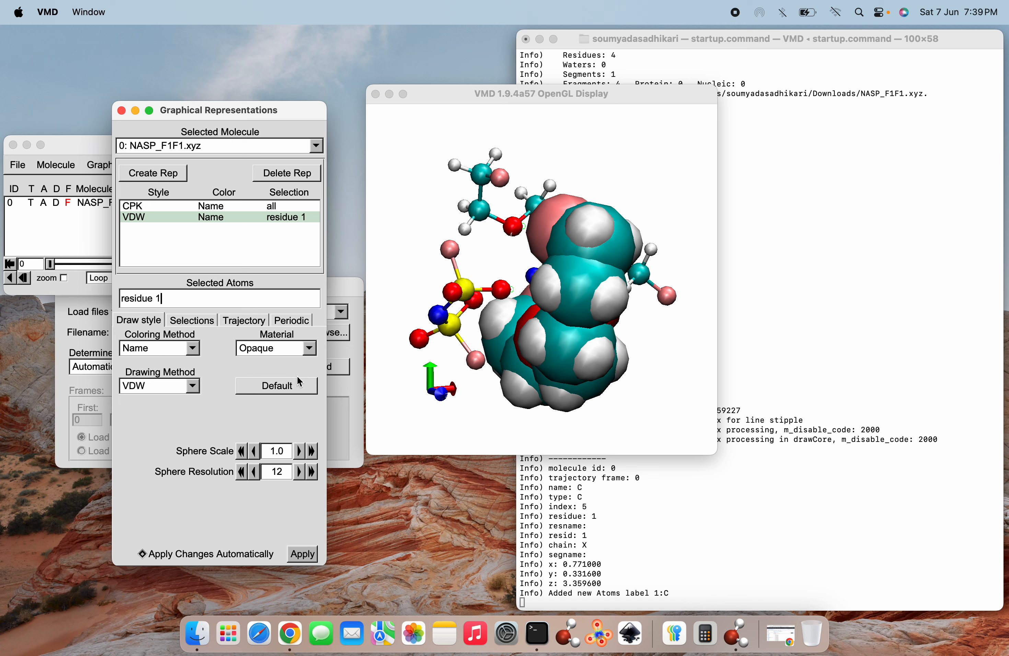
Step: Lower the sphere resolution of the residue 1 VDW representation to 3, and raise it to 16
{"action": "left_click", "coordinate": [256, 472]}
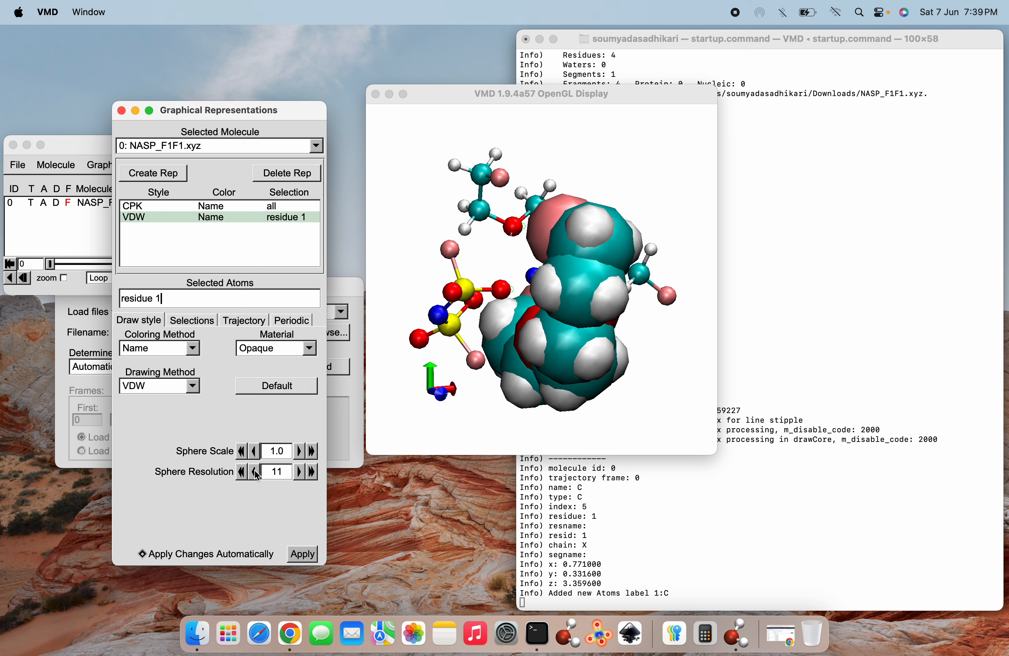
{"action": "left_click", "coordinate": [255, 472]}
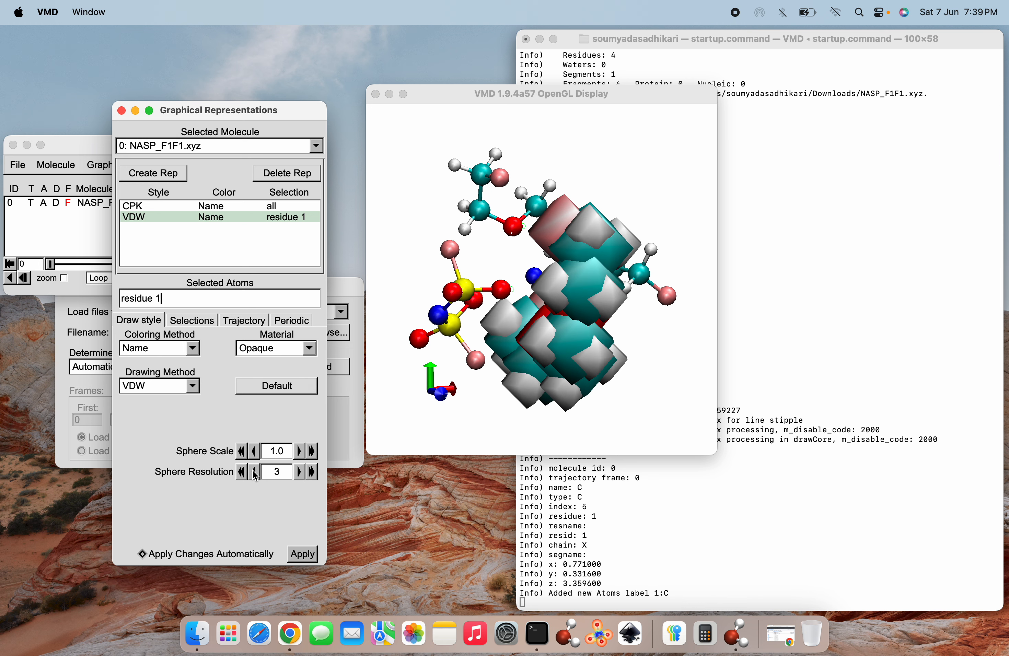
{"action": "left_click", "coordinate": [316, 473]}
{"action": "left_click", "coordinate": [315, 473]}
Step: Reduce the sphere scale of the residue 1 VDW representation to 0.3
{"action": "left_click", "coordinate": [255, 453]}
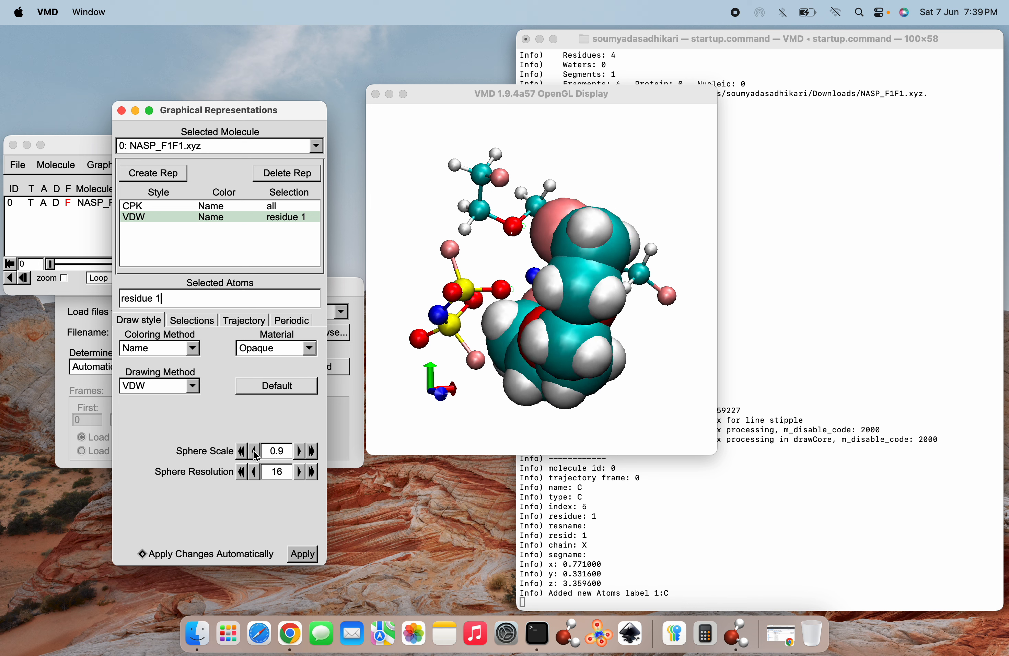
{"action": "left_click", "coordinate": [256, 453]}
{"action": "left_click", "coordinate": [255, 453]}
{"action": "left_click", "coordinate": [256, 453]}
{"action": "left_click", "coordinate": [255, 453]}
{"action": "left_click", "coordinate": [256, 452]}
{"action": "left_click", "coordinate": [256, 452]}
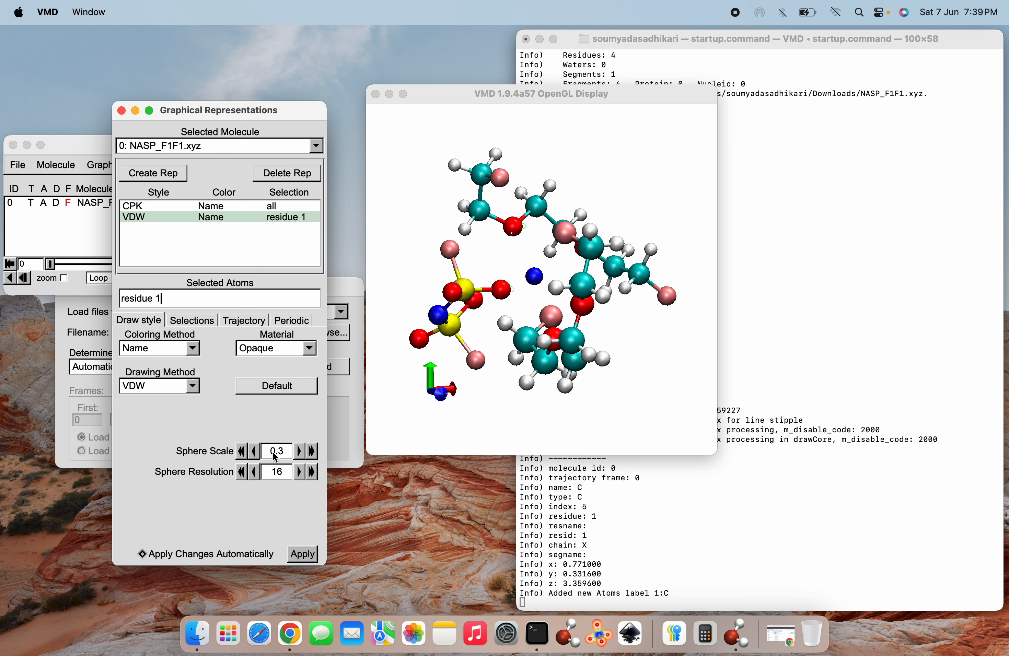
Step: Enlarge the sphere scale of the residue 1 representation to 3.3, and bring it down to 2.3
{"action": "left_click", "coordinate": [314, 451]}
{"action": "left_click", "coordinate": [313, 451]}
{"action": "left_click", "coordinate": [313, 451]}
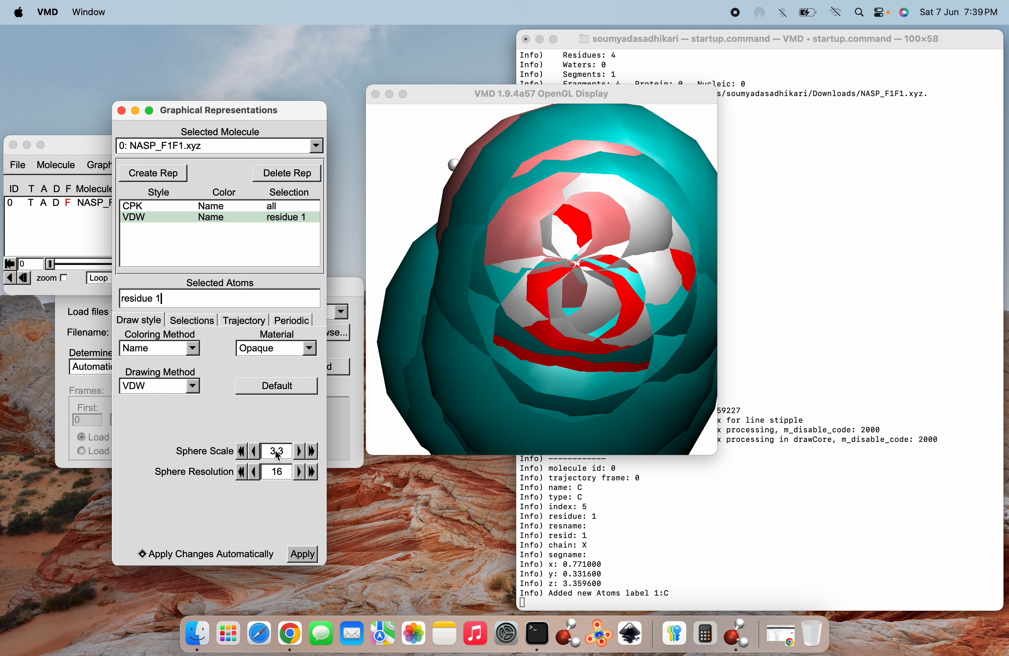
{"action": "left_click", "coordinate": [243, 453]}
Step: Try the Lines and Polyhedra drawing methods on the residue 1 representation, ending with PaperChain
{"action": "left_click", "coordinate": [192, 387]}
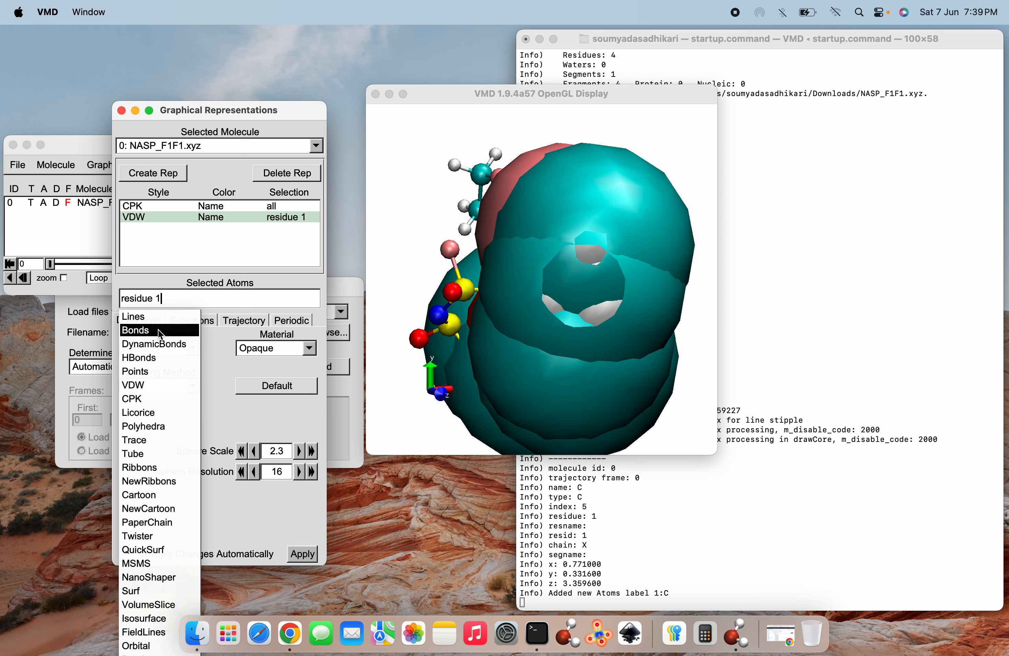
{"action": "left_click", "coordinate": [160, 317]}
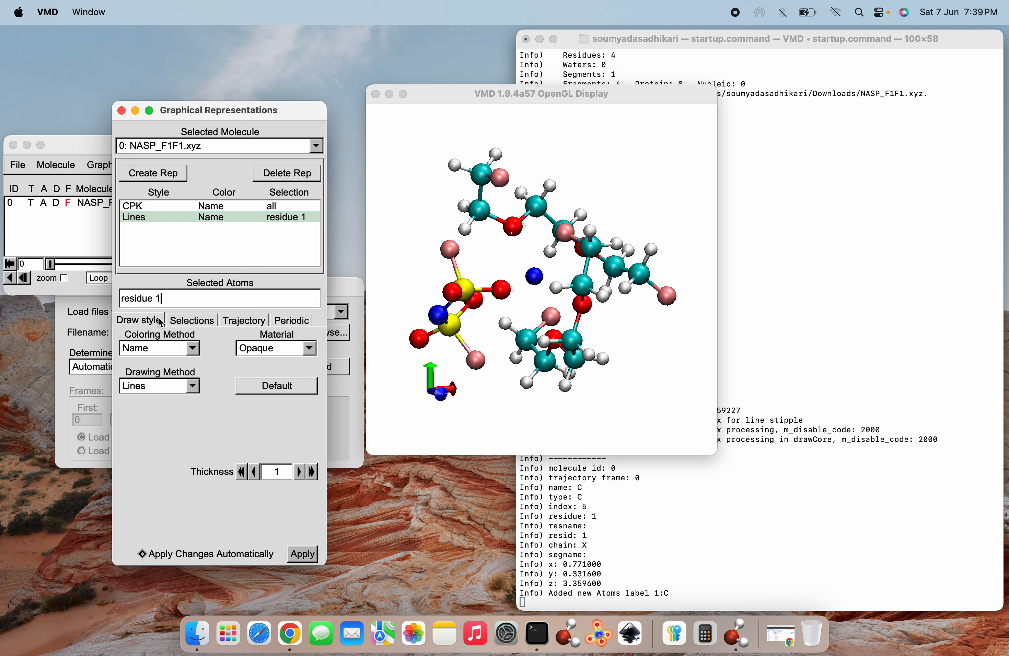
{"action": "left_click", "coordinate": [195, 387]}
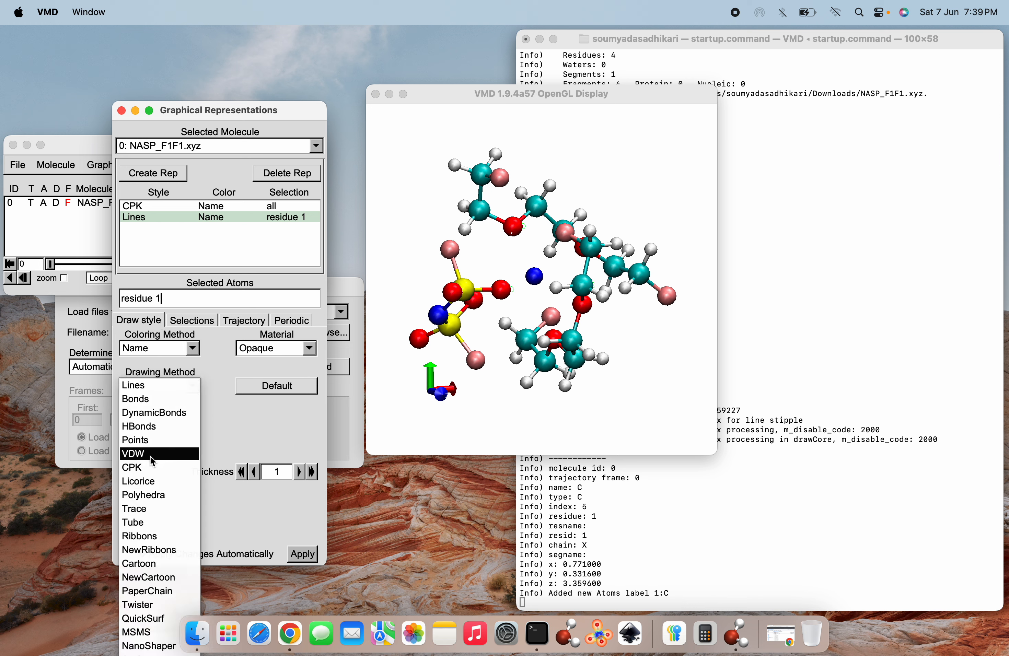
{"action": "left_click", "coordinate": [150, 503]}
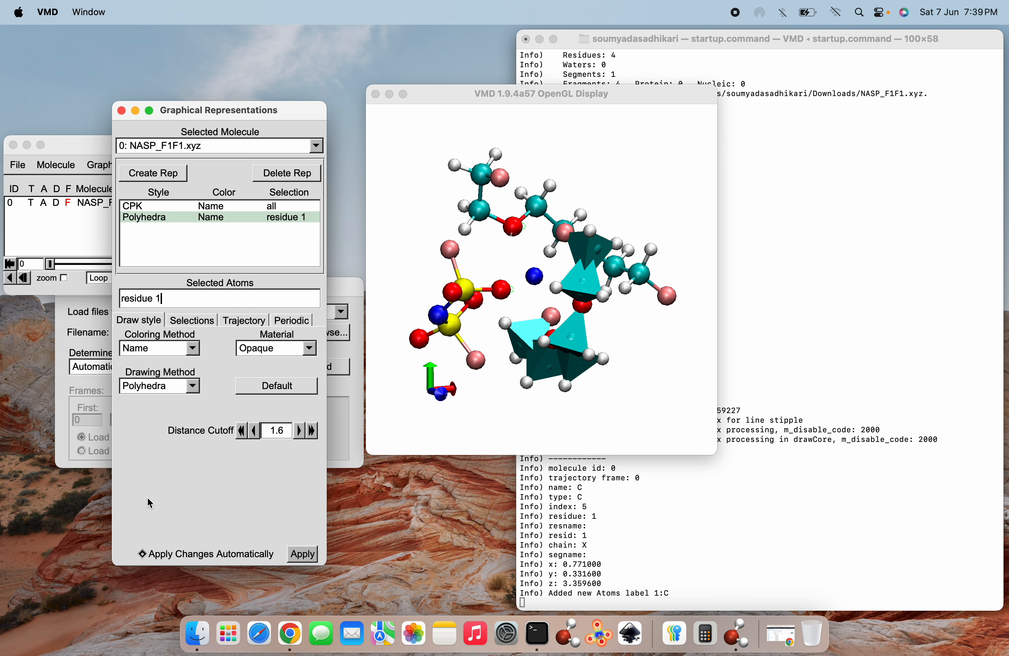
{"action": "left_click", "coordinate": [198, 390]}
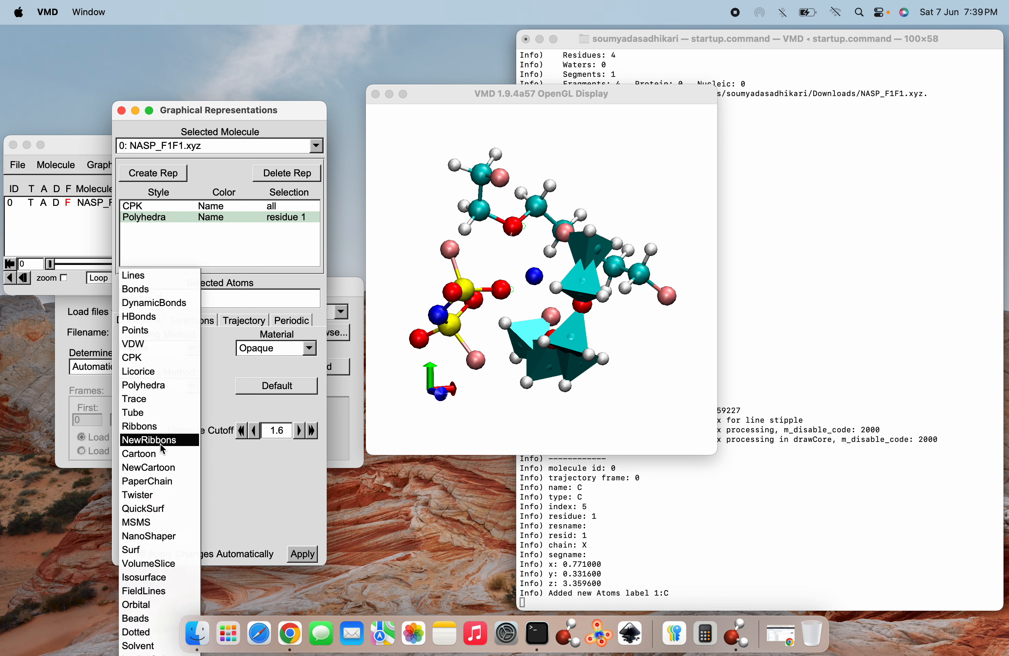
{"action": "left_click", "coordinate": [156, 482]}
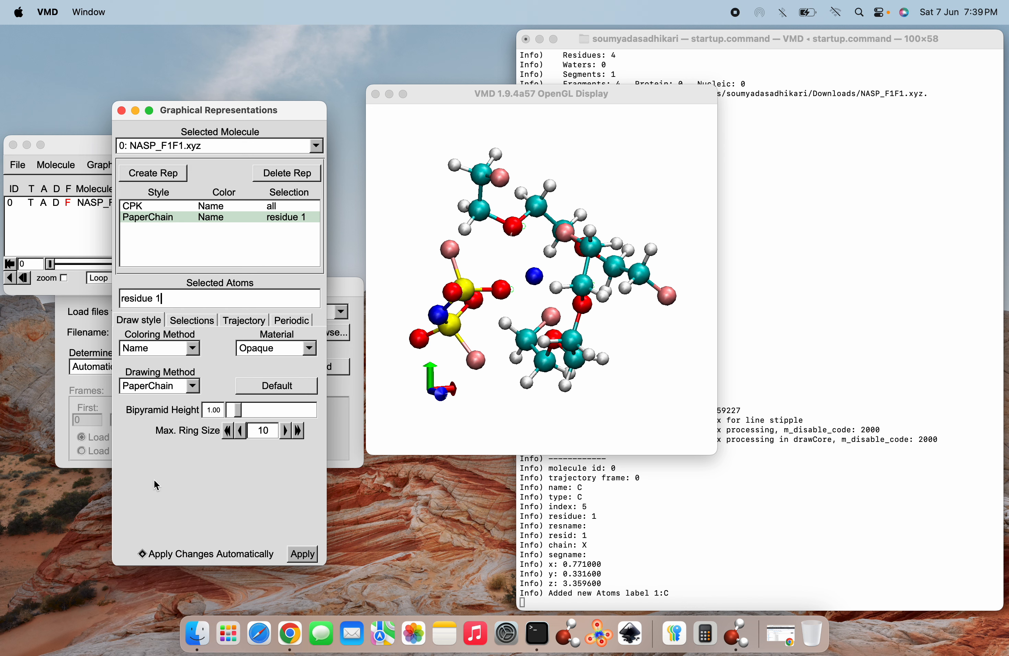
Step: Try the Lines drawing method on the all-atom representation to inspect the atom labels up close, and restore CPK
{"action": "left_click", "coordinate": [170, 208]}
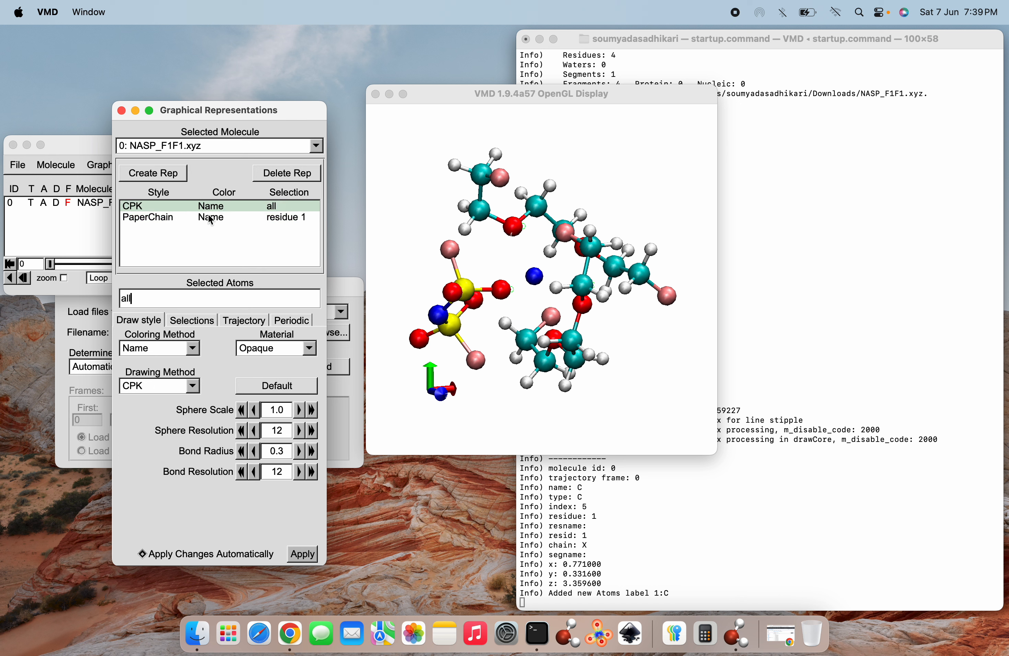
{"action": "left_click", "coordinate": [193, 386]}
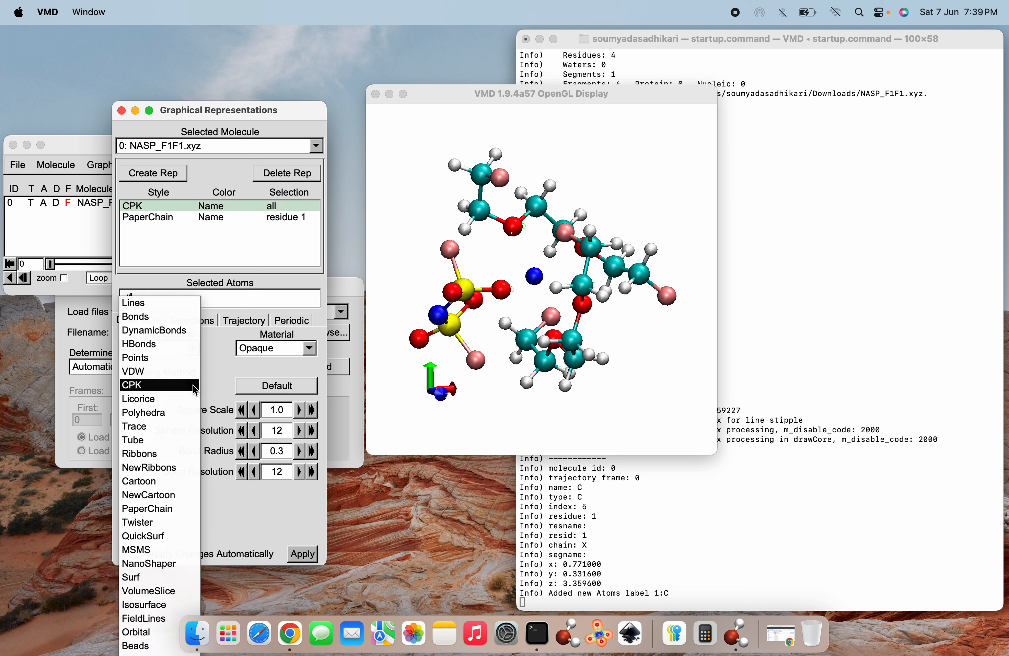
{"action": "left_click", "coordinate": [159, 305]}
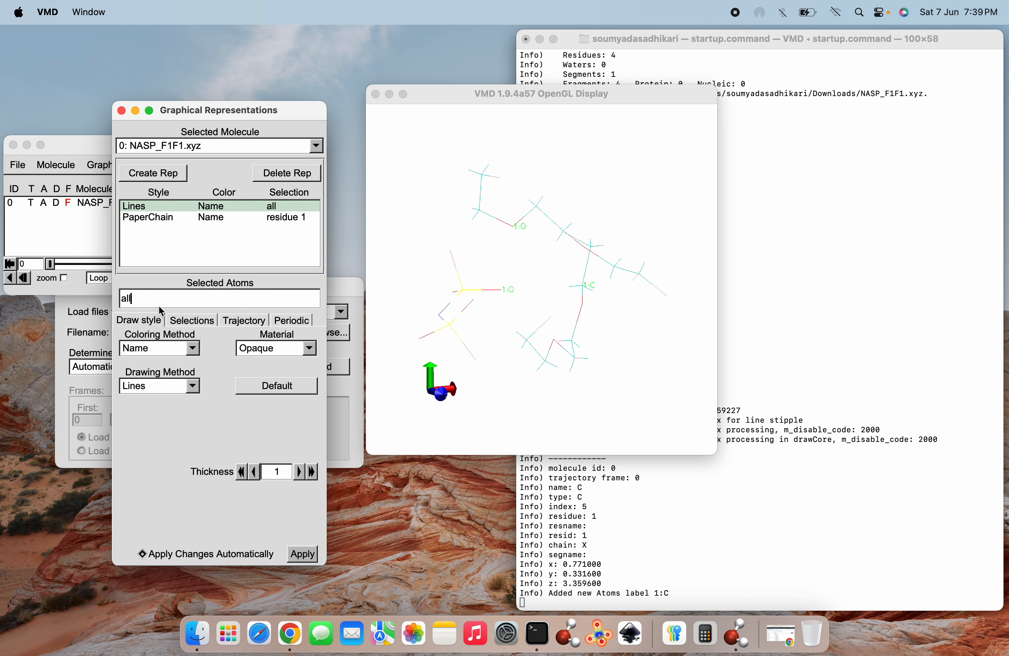
{"action": "scroll", "coordinate": [617, 260], "scroll_direction": "up", "scroll_amount": 4}
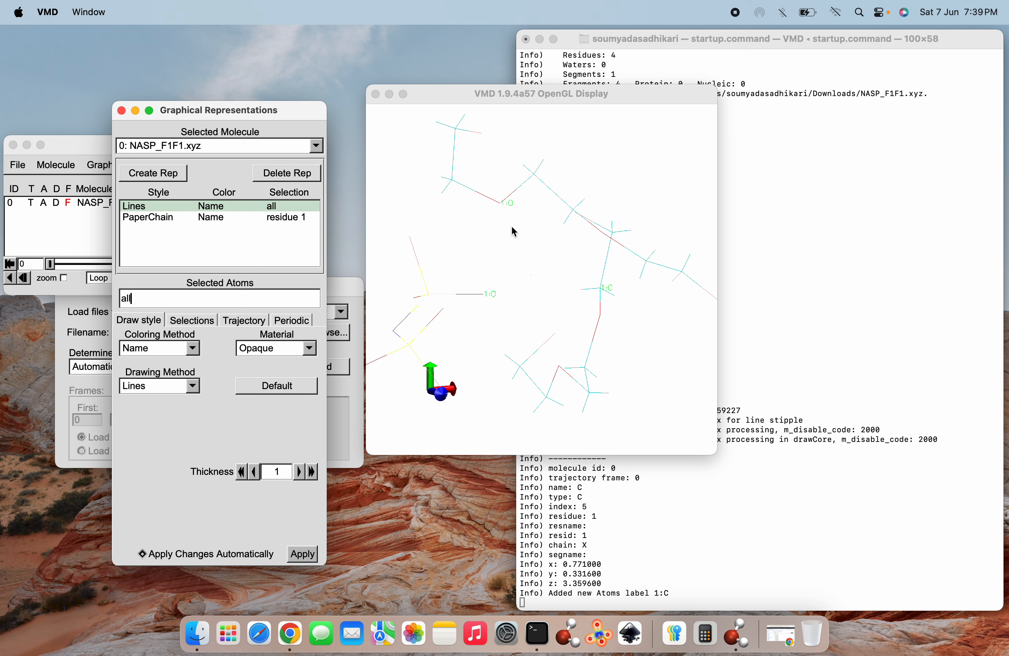
{"action": "left_click", "coordinate": [499, 203]}
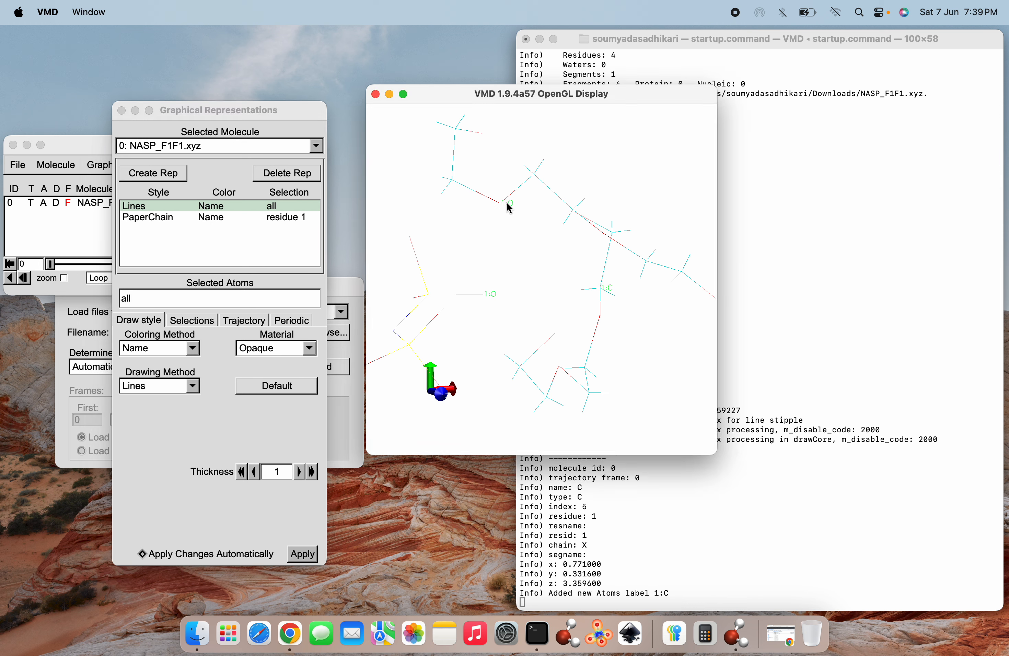
{"action": "left_click", "coordinate": [194, 386]}
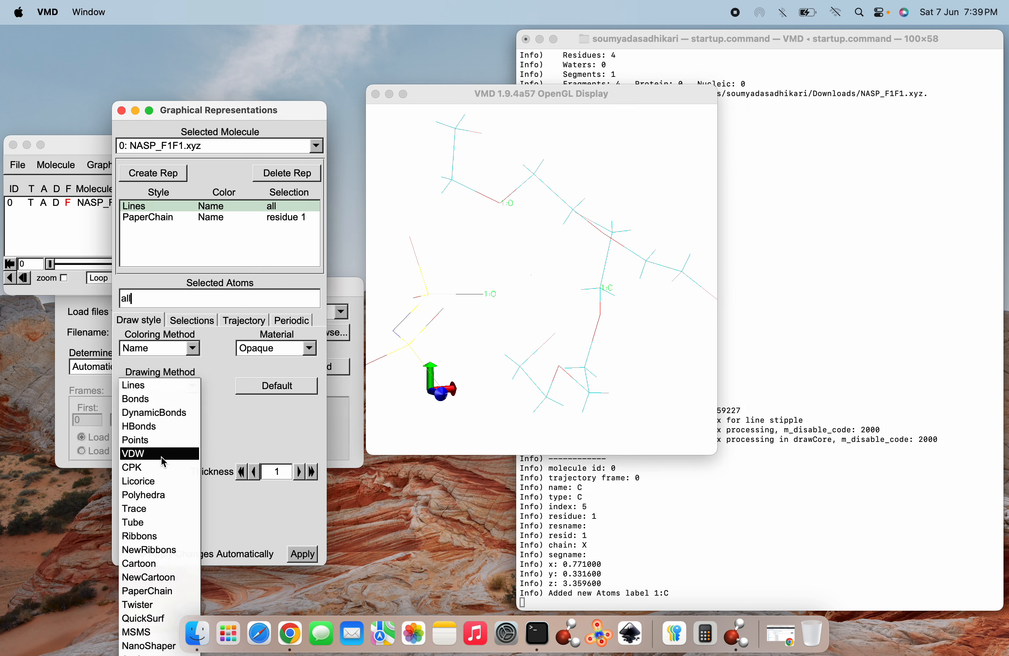
{"action": "left_click", "coordinate": [161, 472]}
Step: Label the distances from the residue 2 ether oxygen to the picked residue 1 carbon and to the residue 1 oxygen
{"action": "left_click", "coordinate": [502, 201]}
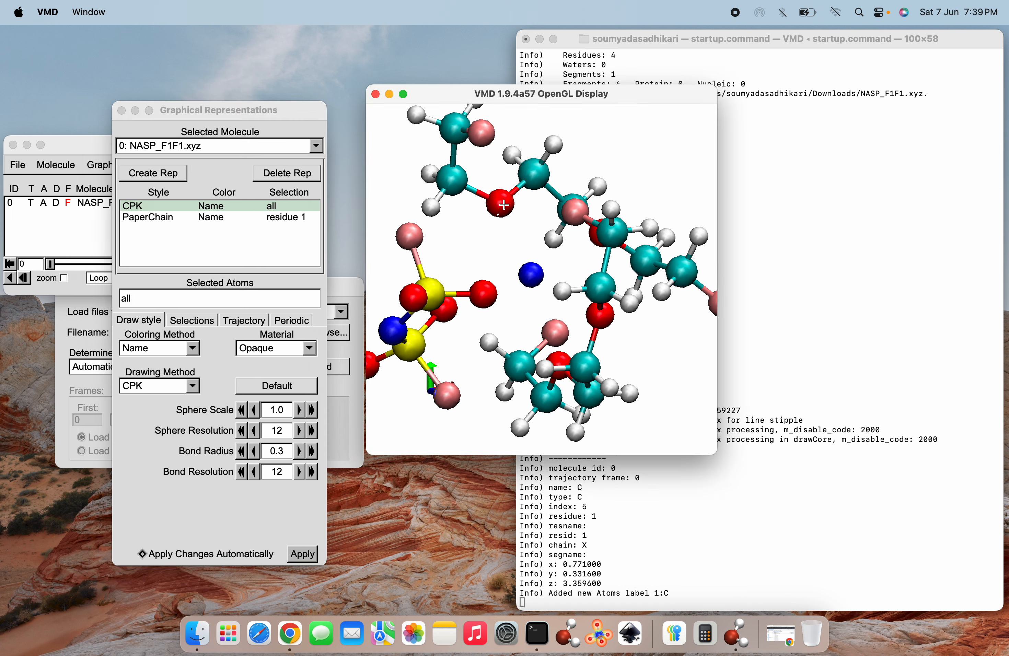
{"action": "left_click", "coordinate": [499, 203]}
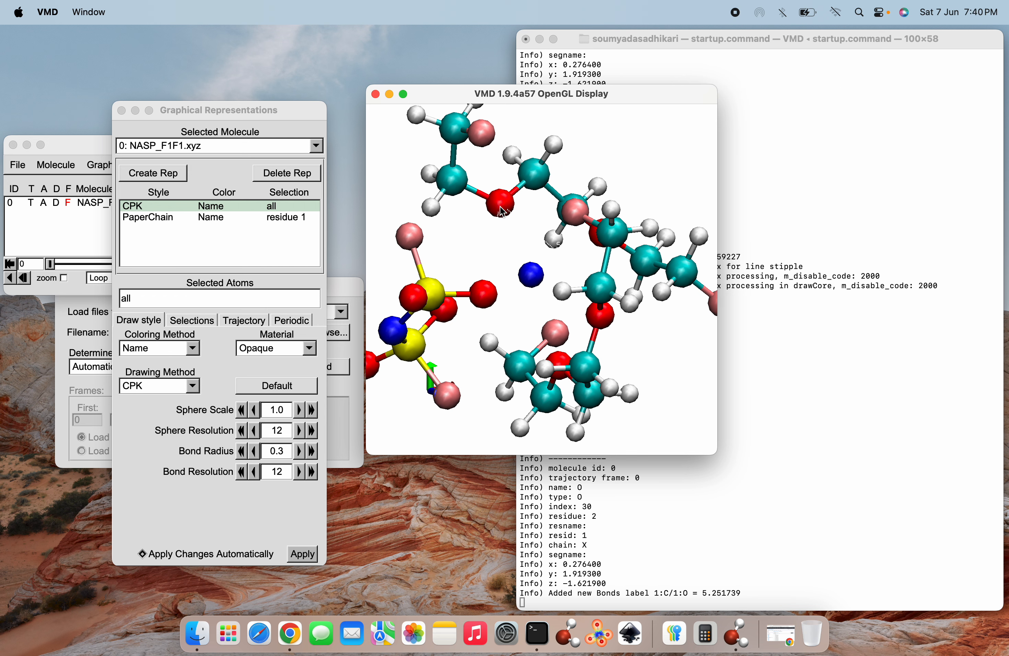
{"action": "left_click", "coordinate": [499, 206]}
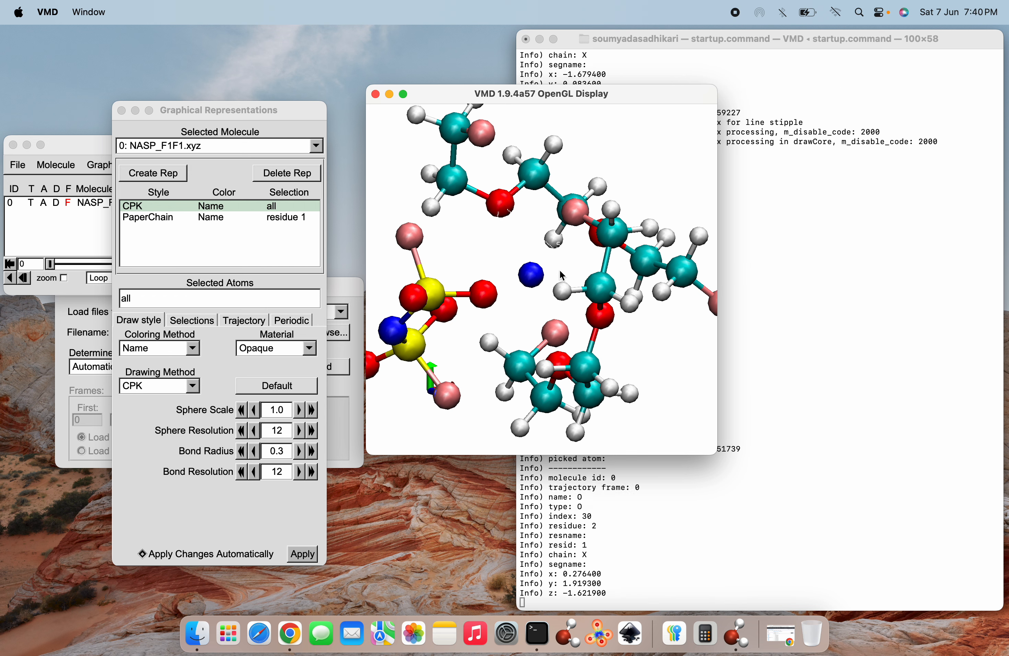
{"action": "left_click", "coordinate": [601, 317]}
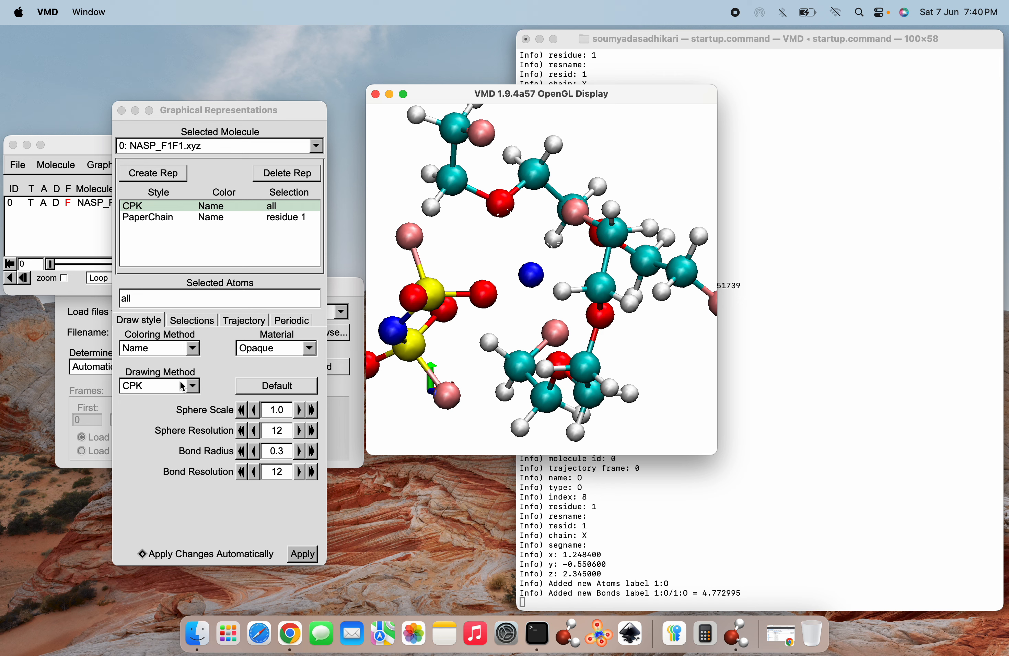
{"action": "scroll", "coordinate": [545, 289], "scroll_direction": "down", "scroll_amount": 2}
{"action": "scroll", "coordinate": [545, 290], "scroll_direction": "down", "scroll_amount": 2}
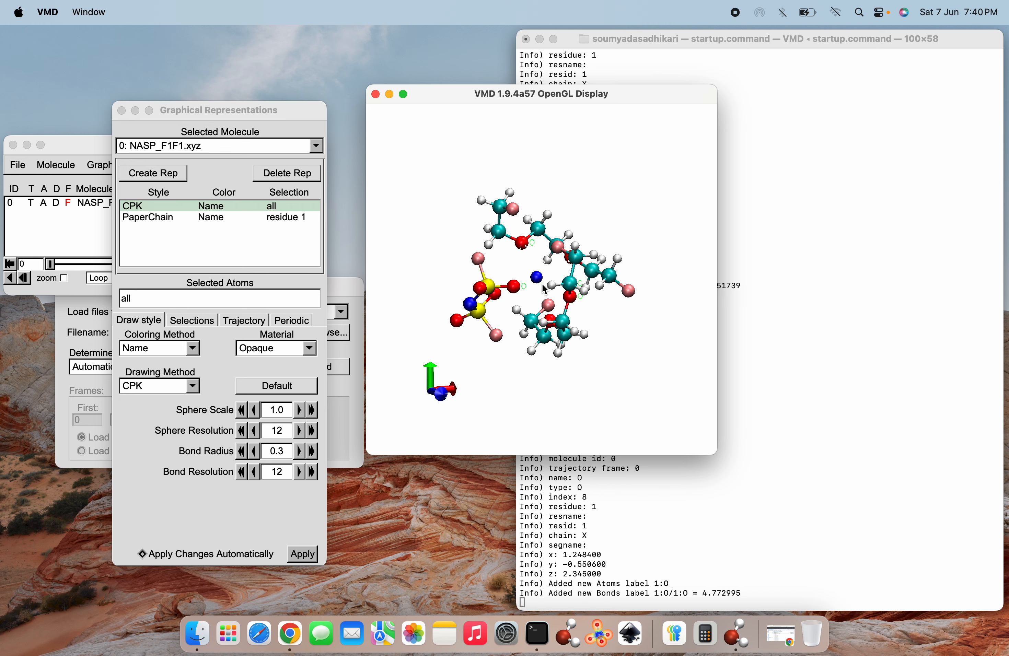
{"action": "scroll", "coordinate": [544, 290], "scroll_direction": "up", "scroll_amount": 2}
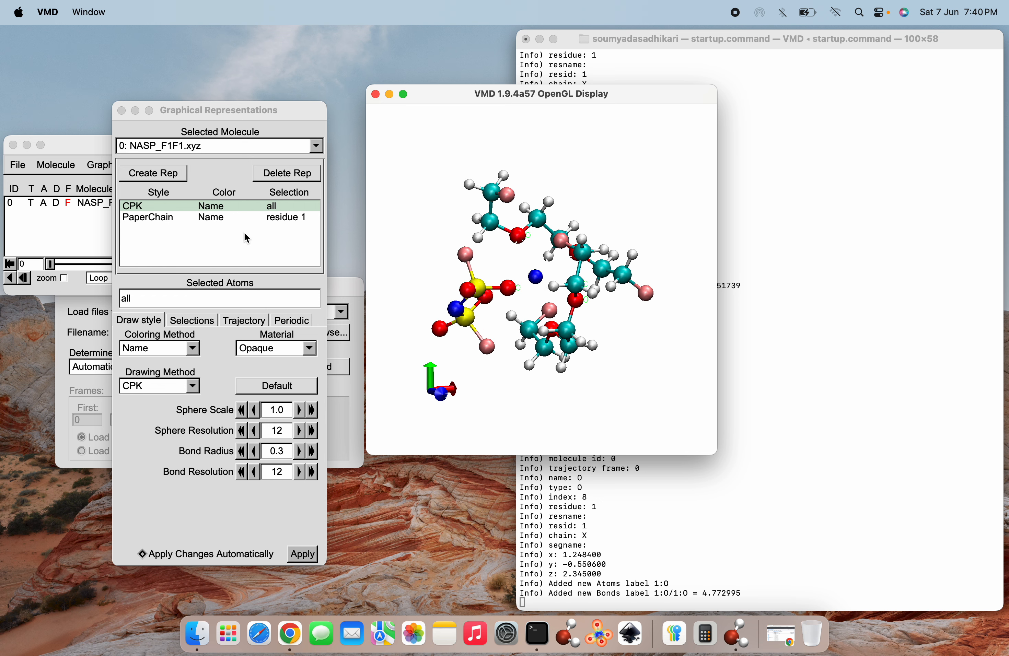
Step: Change the drawing method of the residue 1 representation to Tube
{"action": "left_click", "coordinate": [176, 222]}
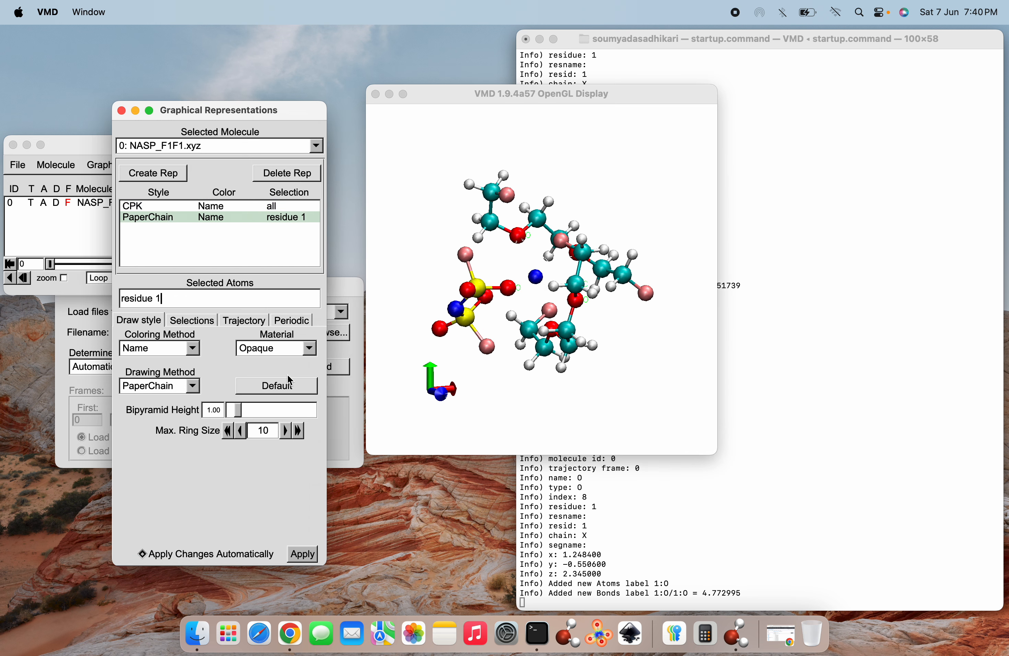
{"action": "left_click", "coordinate": [192, 388]}
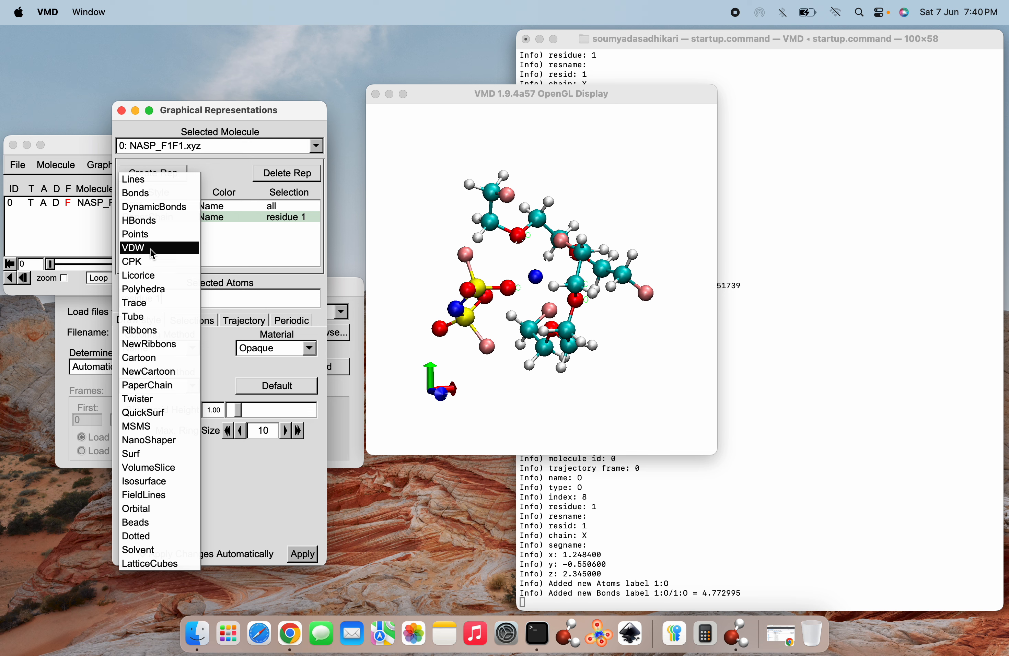
{"action": "left_click", "coordinate": [145, 317]}
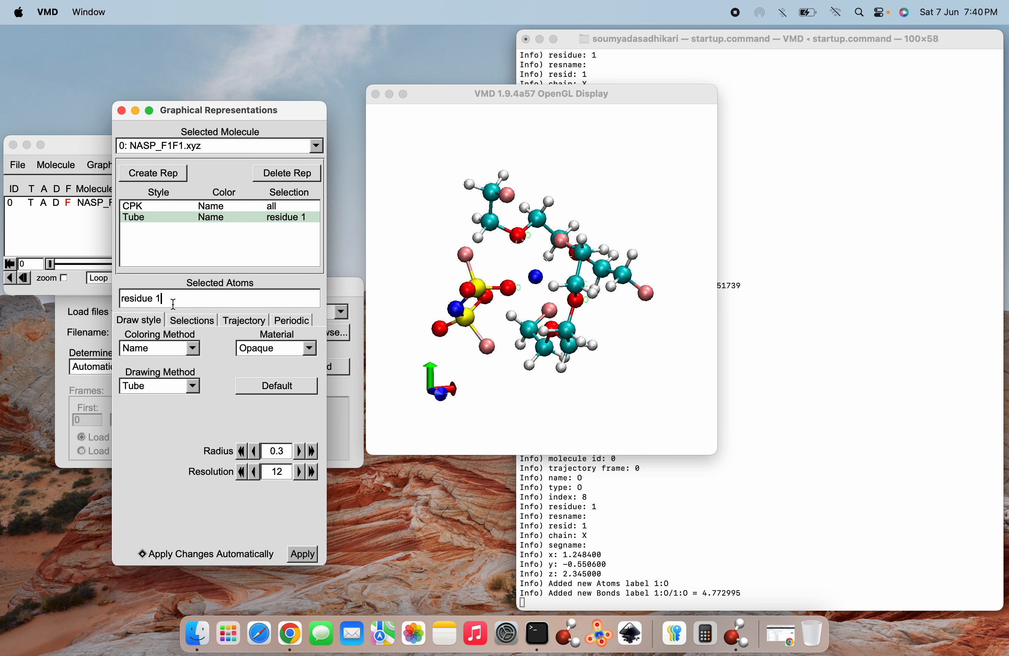
{"action": "key", "text": "Return"}
Step: Toggle the visibility of the all-atom CPK representation and the residue 1 Tube representation off and back on
{"action": "left_click", "coordinate": [201, 206]}
{"action": "double_click", "coordinate": [197, 207]}
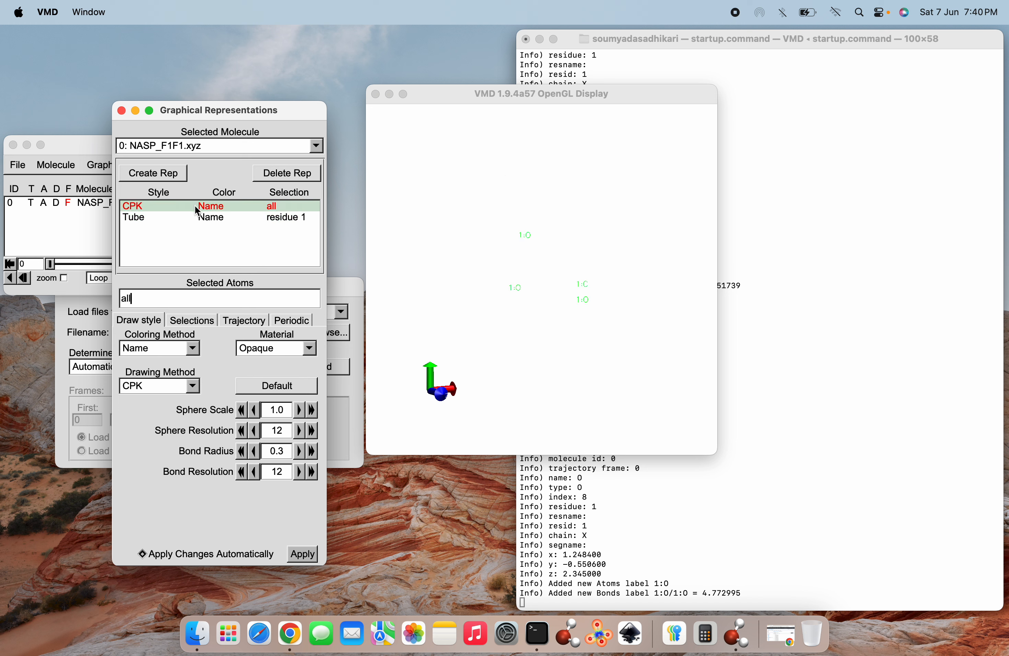
{"action": "double_click", "coordinate": [195, 206]}
{"action": "left_click", "coordinate": [205, 219]}
{"action": "double_click", "coordinate": [209, 219]}
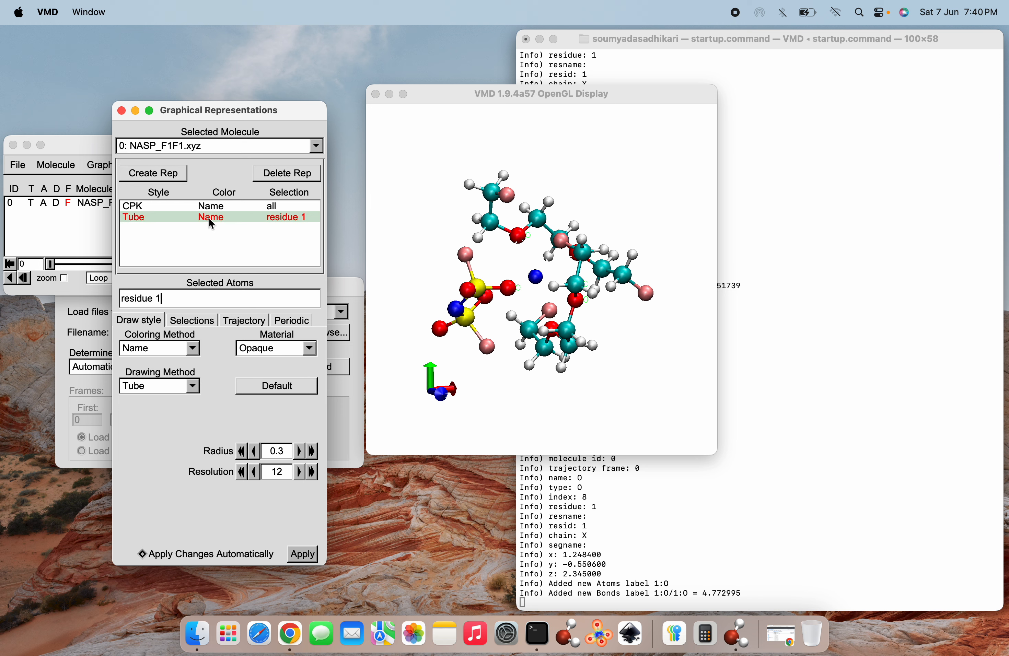
{"action": "double_click", "coordinate": [211, 220]}
Step: Switch the residue 1 representation to Ribbons and change its atom selection to residue 2
{"action": "left_click", "coordinate": [193, 386]}
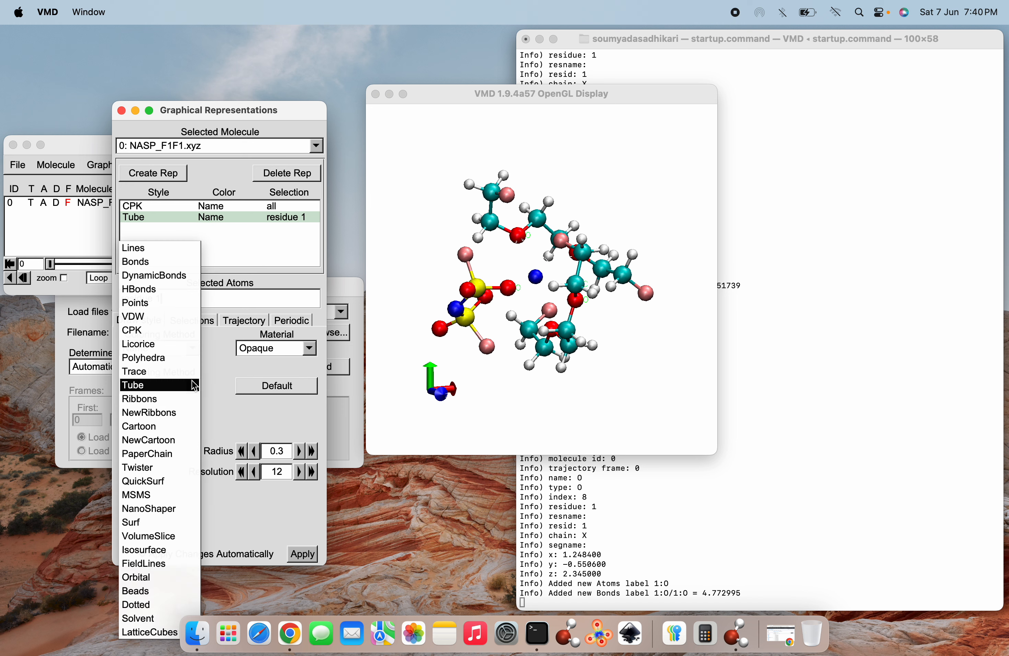
{"action": "left_click", "coordinate": [169, 400]}
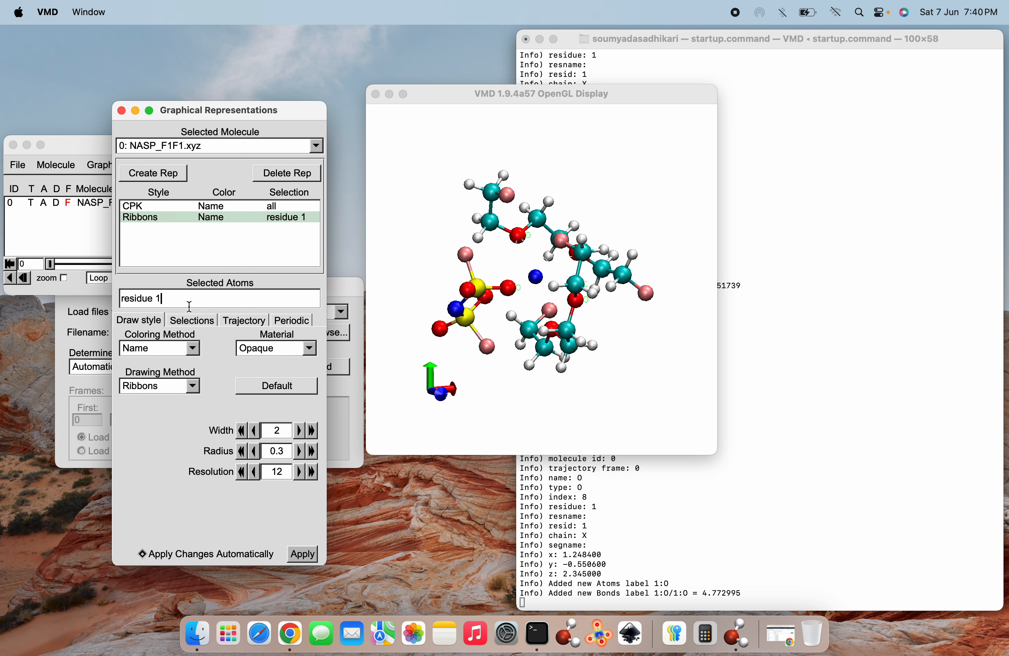
{"action": "key", "text": "BackSpace"}
Step: Try the Cartoon and Twister drawing methods on the residue 2 representation
{"action": "left_click", "coordinate": [191, 392]}
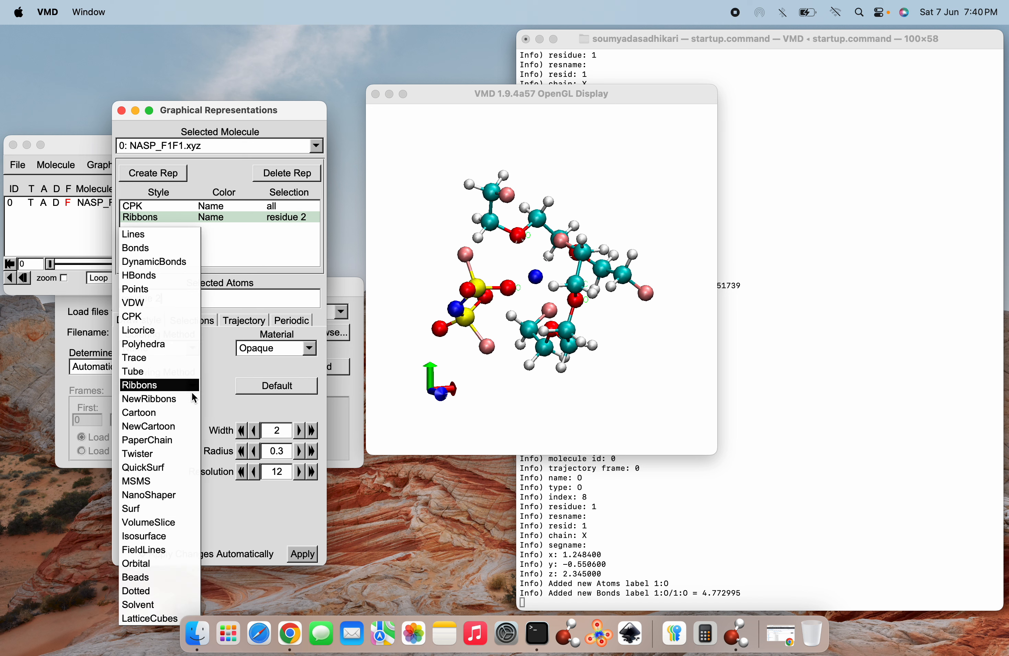
{"action": "left_click", "coordinate": [174, 411]}
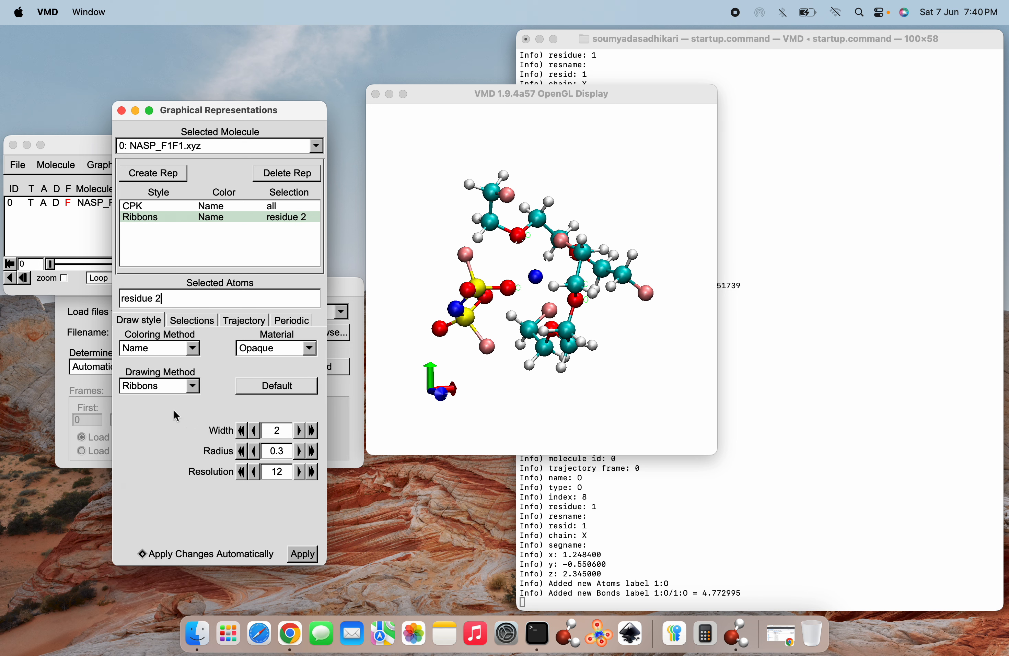
{"action": "left_click", "coordinate": [194, 386]}
{"action": "left_click", "coordinate": [166, 430]}
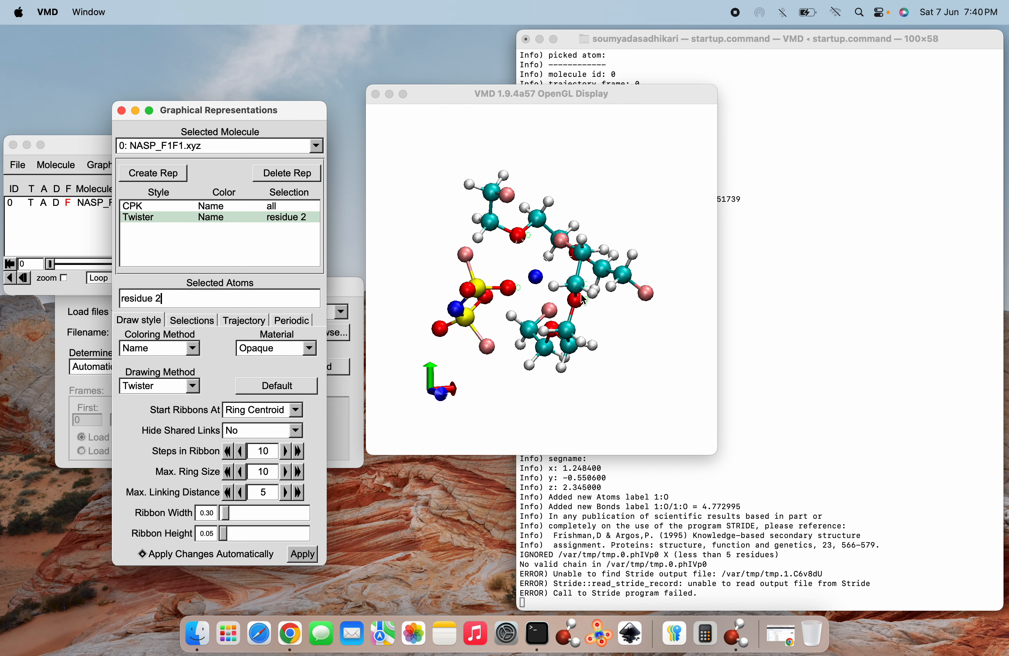
{"action": "scroll", "coordinate": [592, 323], "scroll_direction": "up", "scroll_amount": 10}
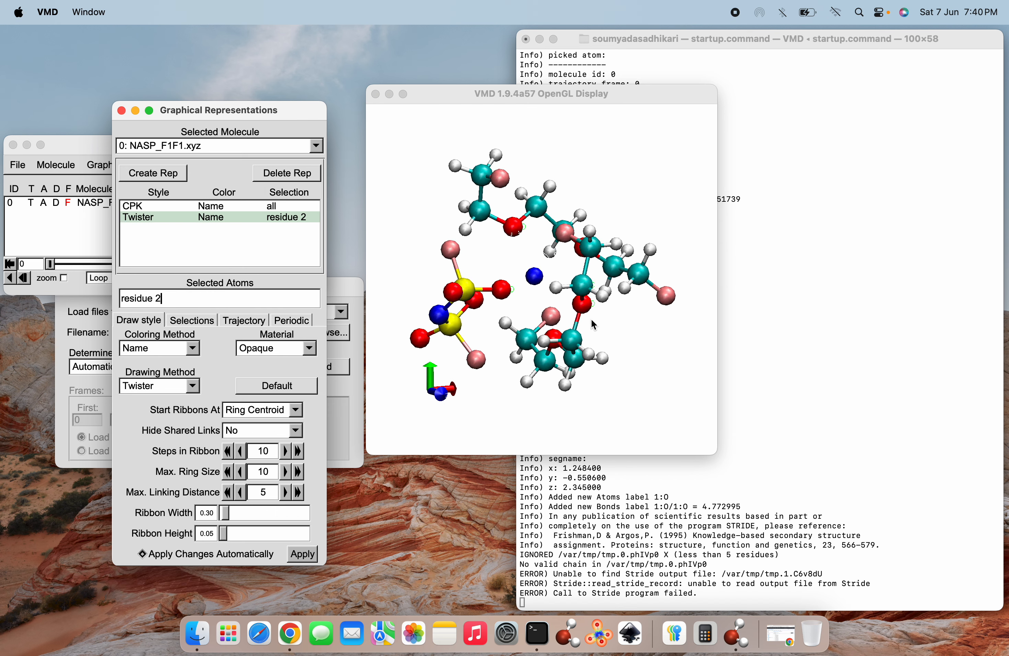
Step: Try the VDW drawing method on the residue 2 representation and inspect the spheres
{"action": "left_click", "coordinate": [193, 387]}
{"action": "left_click", "coordinate": [147, 235]}
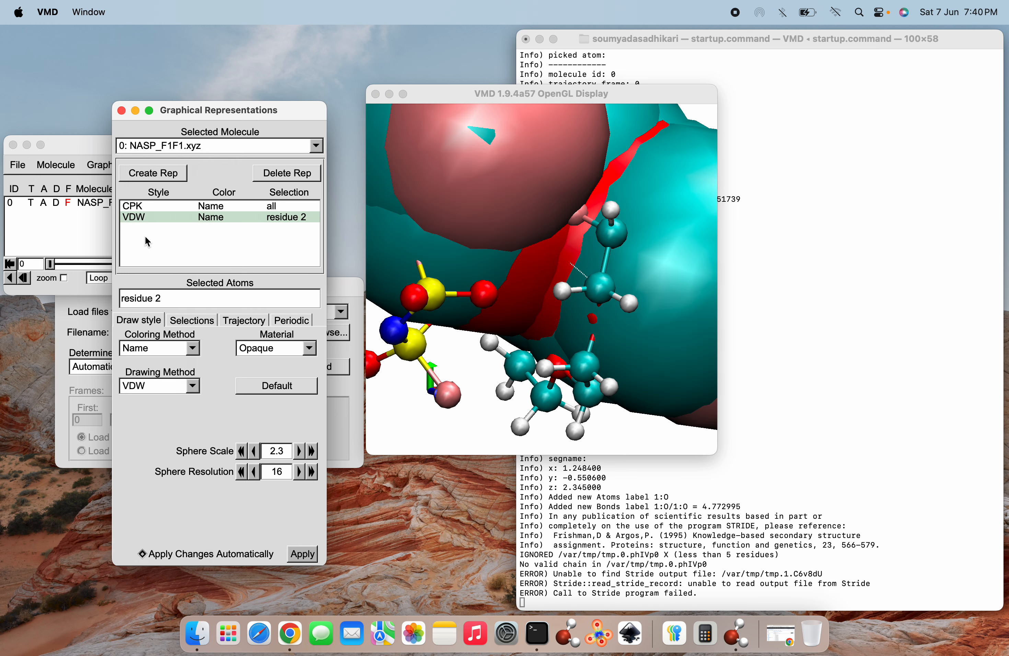
{"action": "scroll", "coordinate": [587, 320], "scroll_direction": "down", "scroll_amount": 10}
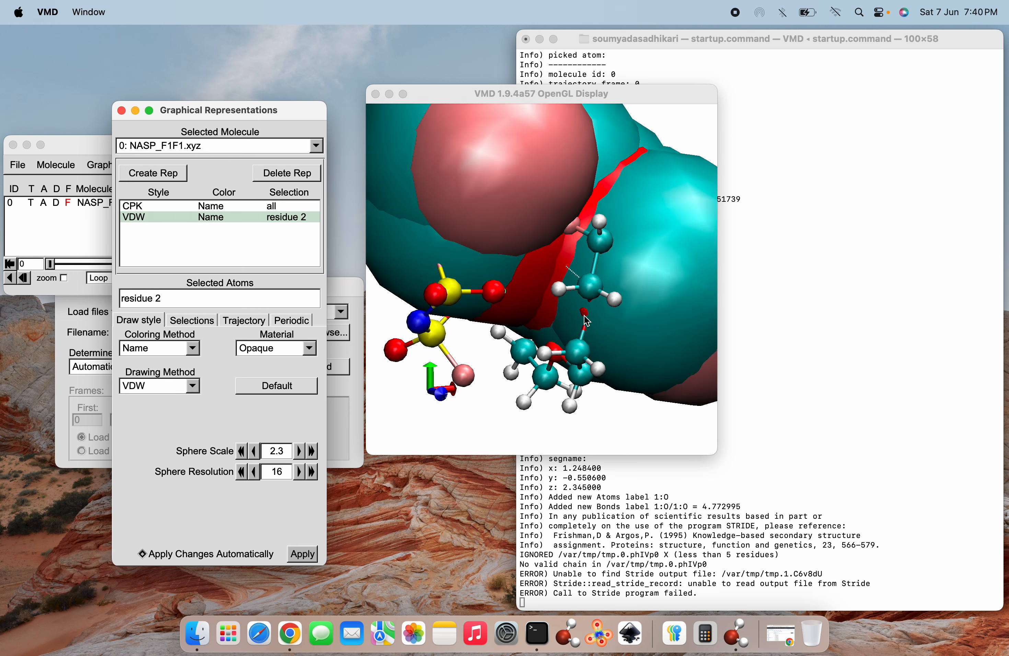
{"action": "scroll", "coordinate": [584, 316], "scroll_direction": "up", "scroll_amount": 5}
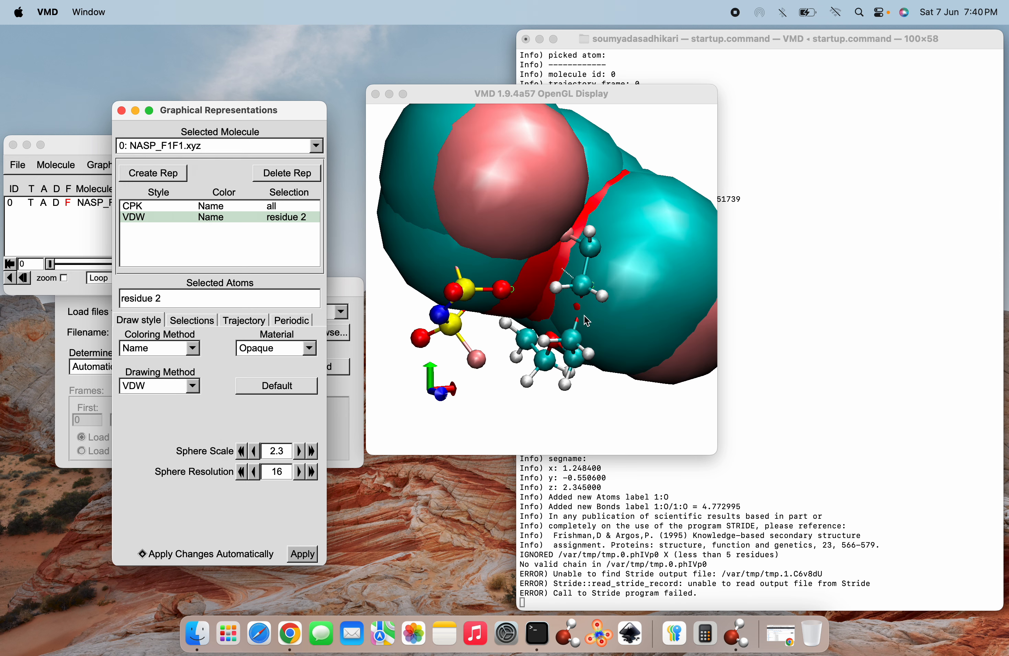
Step: Try the Points and HBonds drawing methods on the residue 2 representation
{"action": "left_click", "coordinate": [194, 387]}
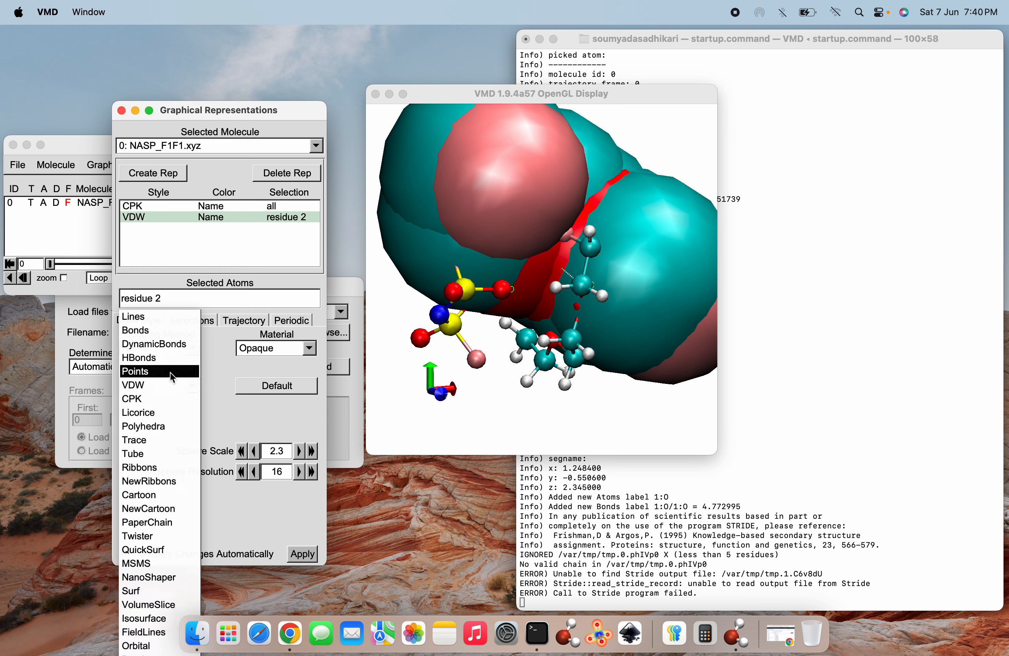
{"action": "left_click", "coordinate": [172, 378]}
{"action": "left_click", "coordinate": [192, 386]}
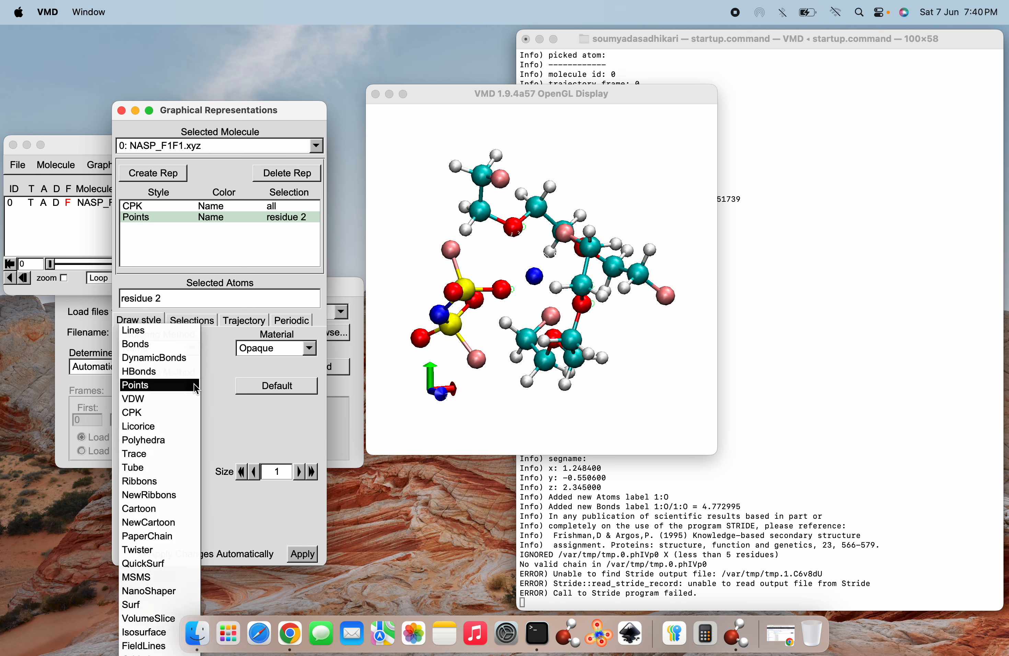
{"action": "left_click", "coordinate": [188, 379]}
Step: Color the residue 2 representation by Type and try the Points, Bonds and Trace drawing methods on it
{"action": "left_click", "coordinate": [195, 348]}
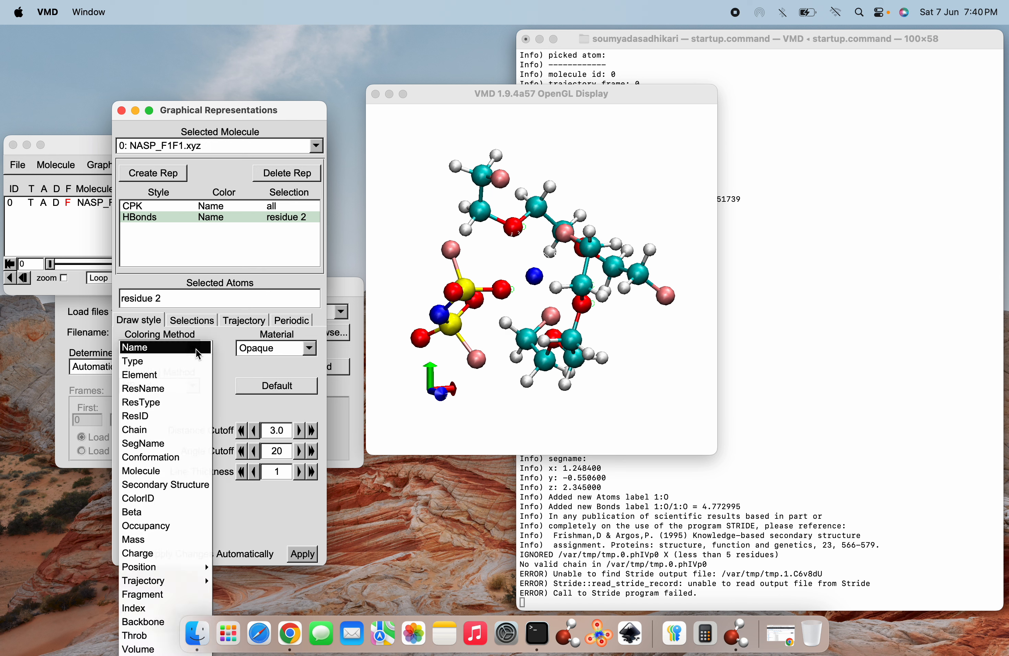
{"action": "left_click", "coordinate": [176, 362]}
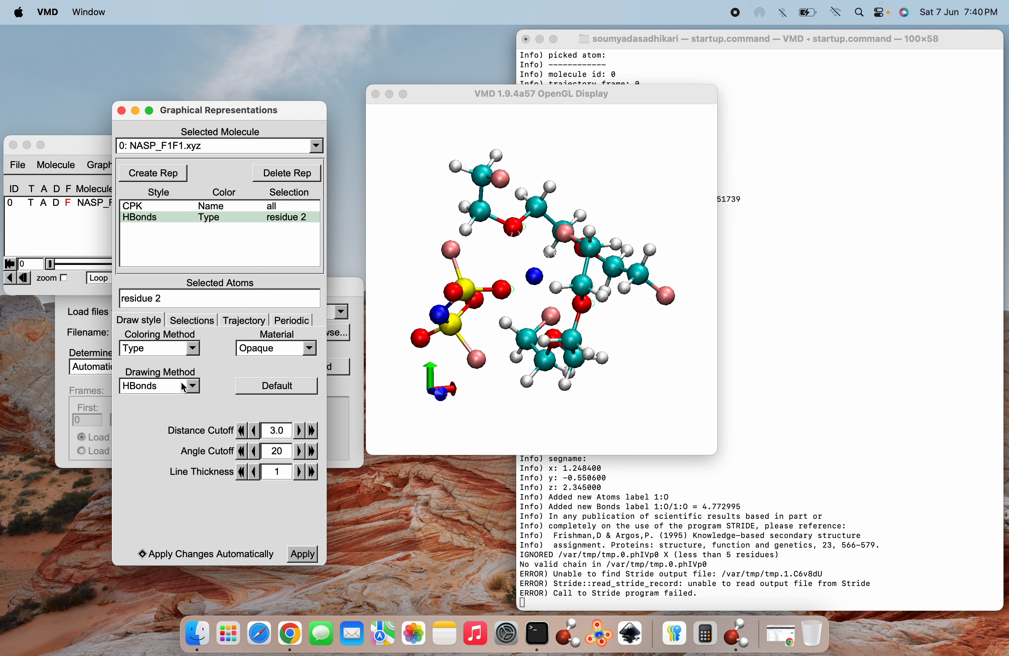
{"action": "left_click", "coordinate": [192, 389]}
{"action": "left_click", "coordinate": [175, 400]}
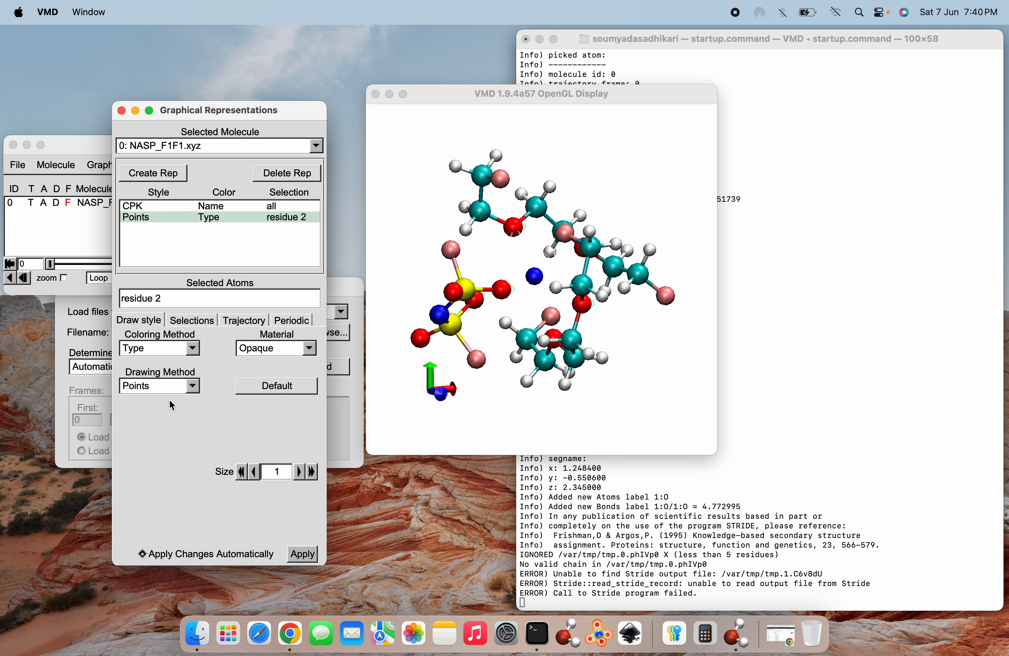
{"action": "left_click", "coordinate": [194, 386]}
{"action": "left_click", "coordinate": [164, 344]}
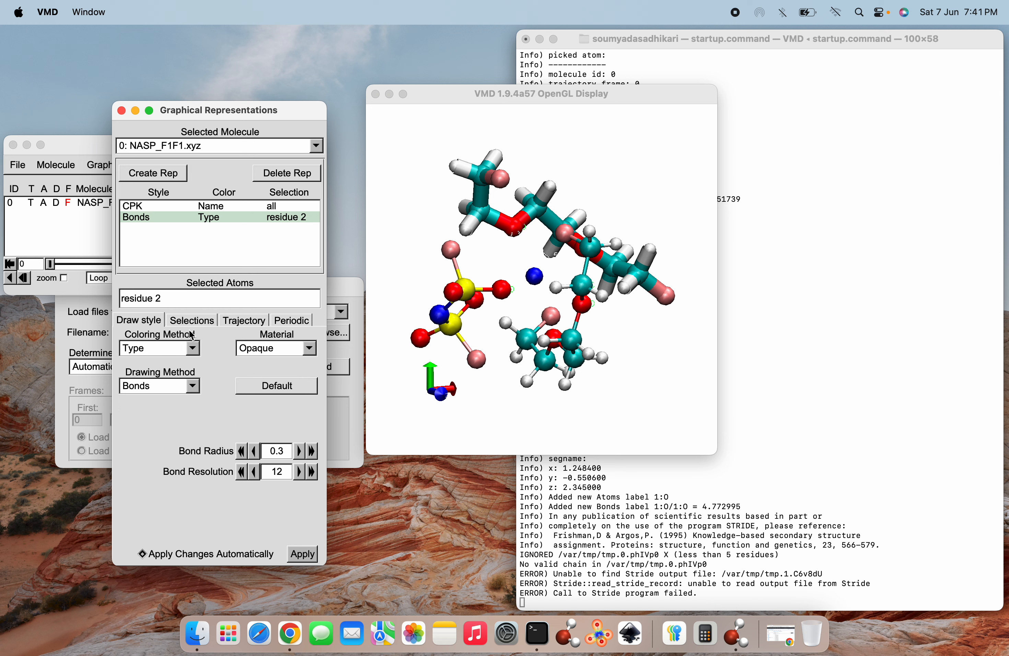
{"action": "left_click", "coordinate": [195, 395]}
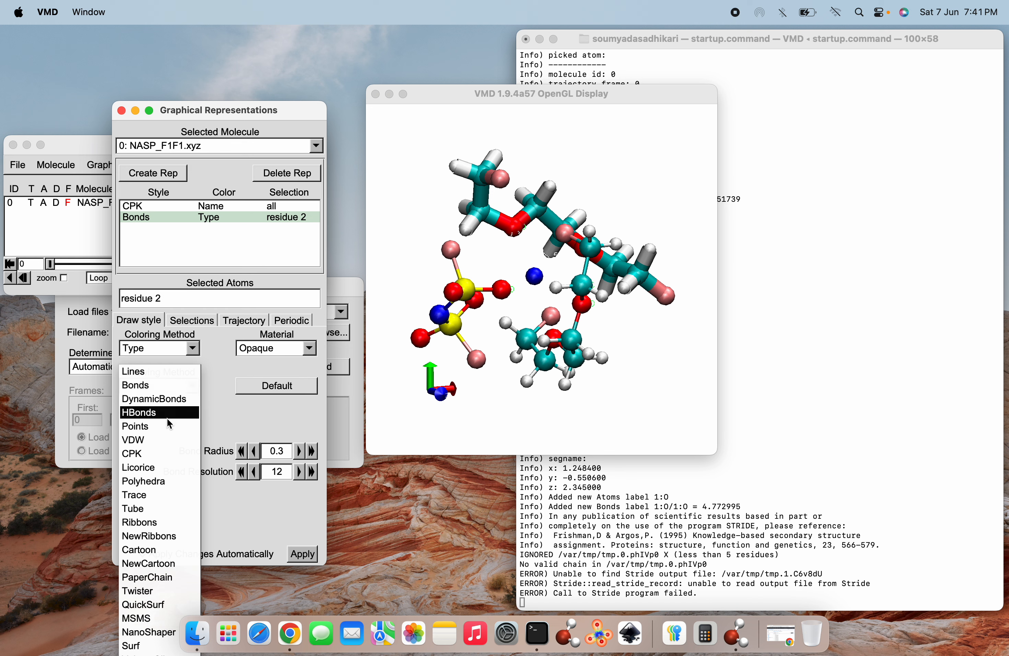
{"action": "left_click", "coordinate": [158, 497]}
Step: Change the drawing method of the all-atom representation to Lines
{"action": "left_click", "coordinate": [220, 207]}
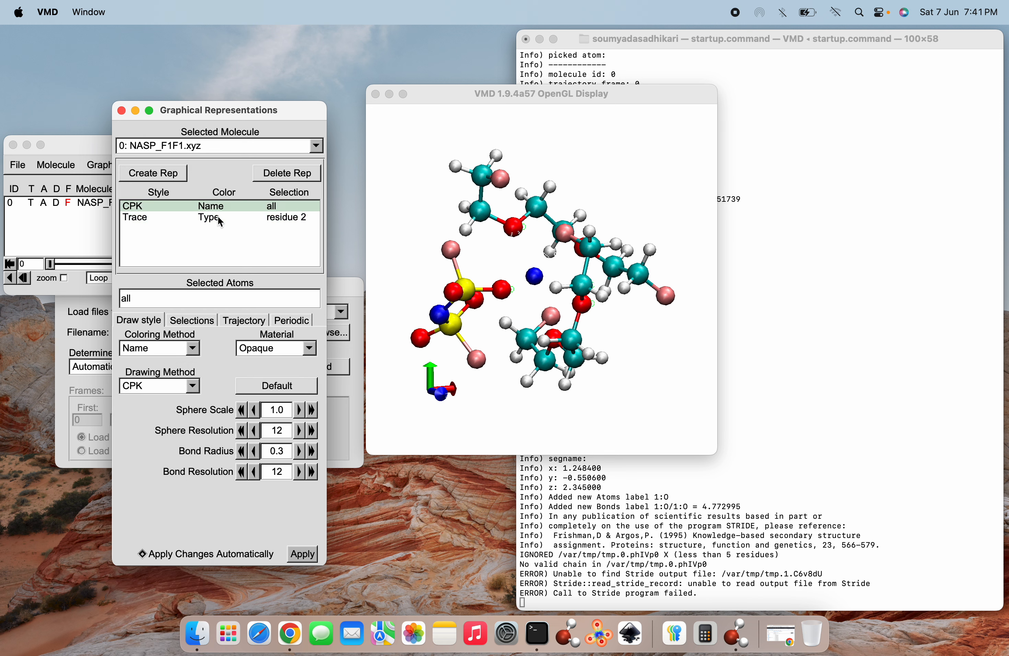
{"action": "left_click", "coordinate": [195, 385]}
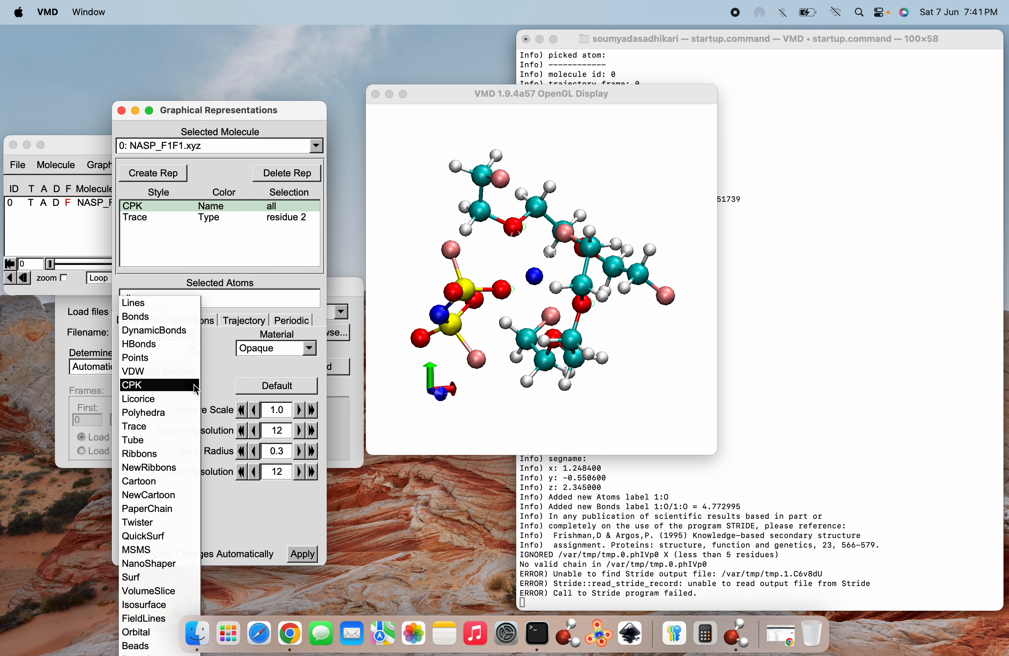
{"action": "left_click", "coordinate": [156, 307]}
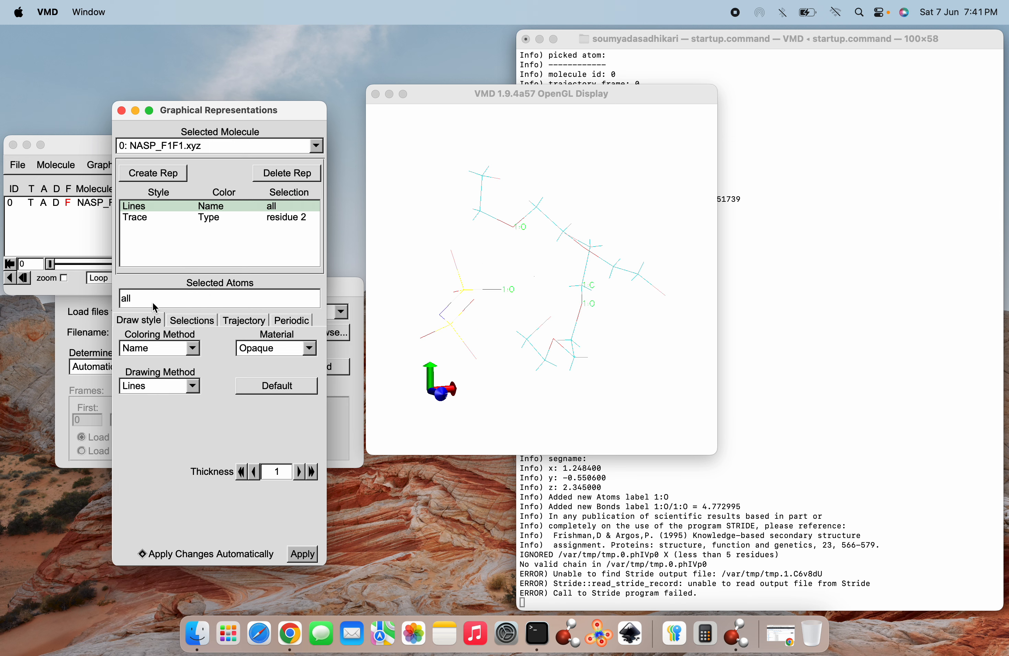
Step: Try the Bonds drawing method on the residue 2 representation, and set it to CPK for a closer look
{"action": "left_click", "coordinate": [204, 216]}
{"action": "left_click", "coordinate": [193, 389]}
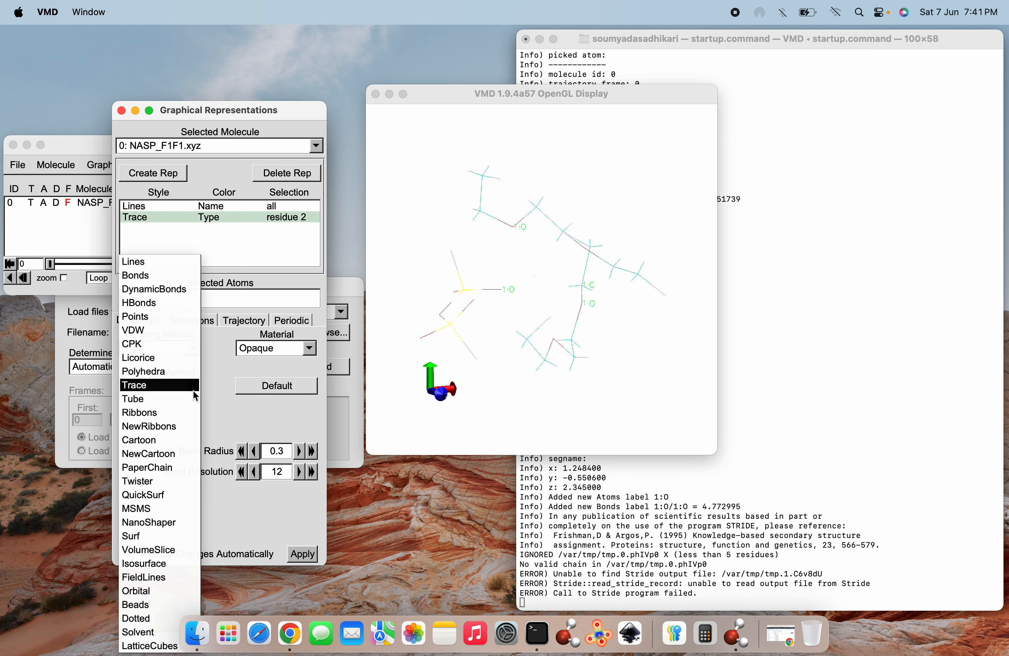
{"action": "left_click", "coordinate": [154, 279]}
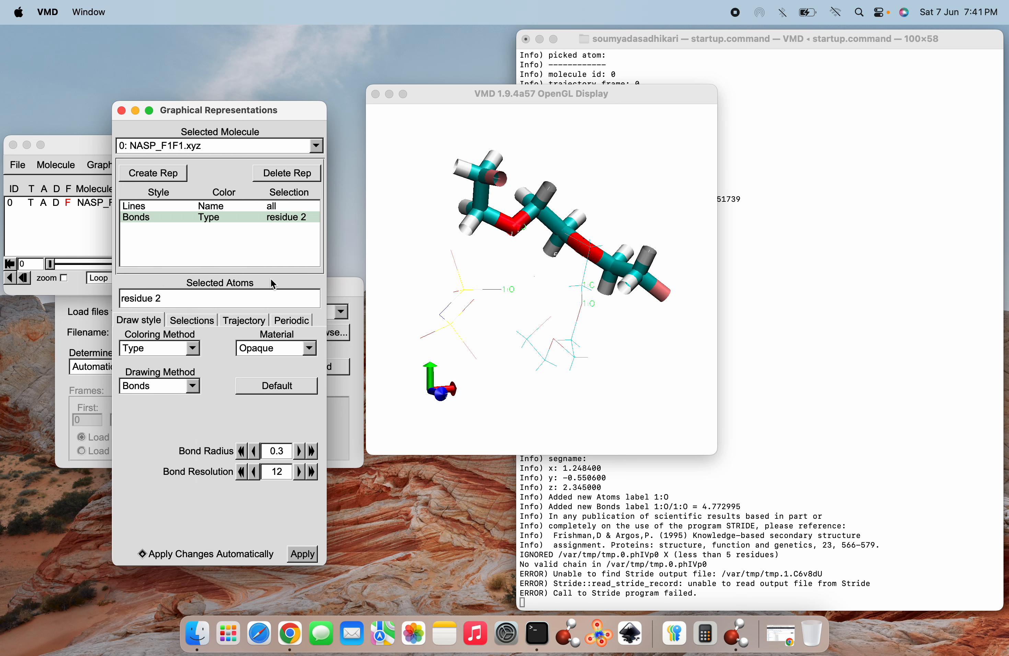
{"action": "left_click", "coordinate": [196, 386]}
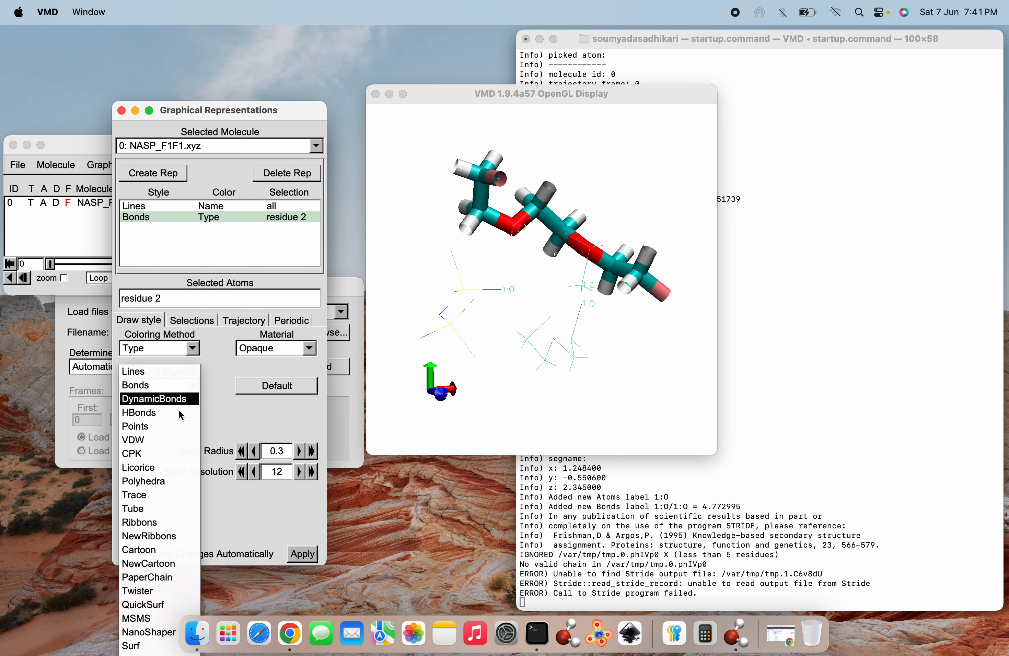
{"action": "left_click", "coordinate": [163, 454]}
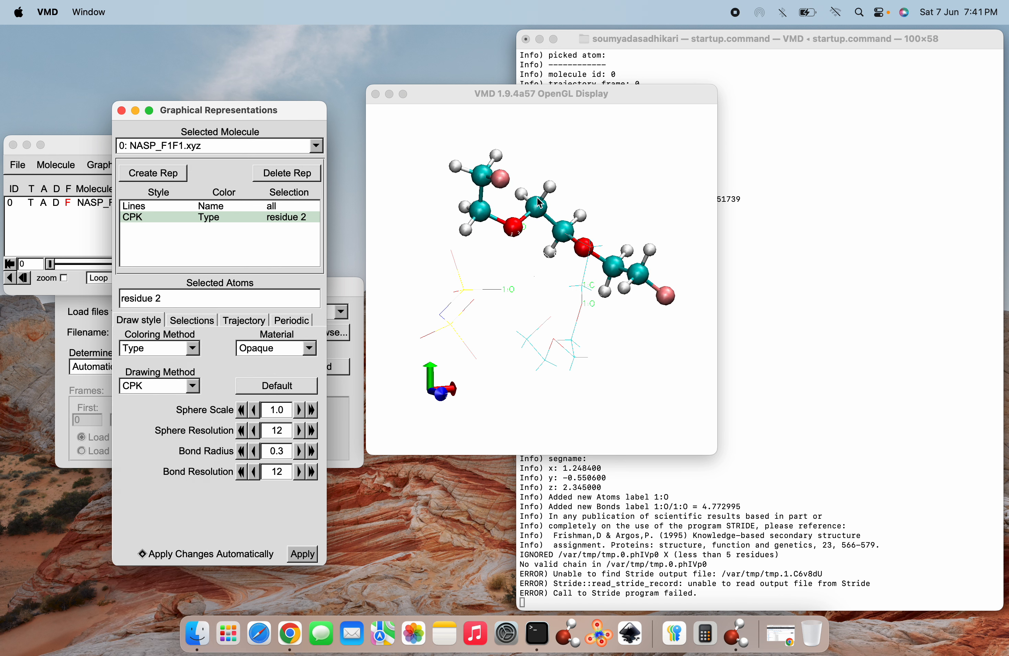
{"action": "scroll", "coordinate": [535, 298], "scroll_direction": "up", "scroll_amount": 5}
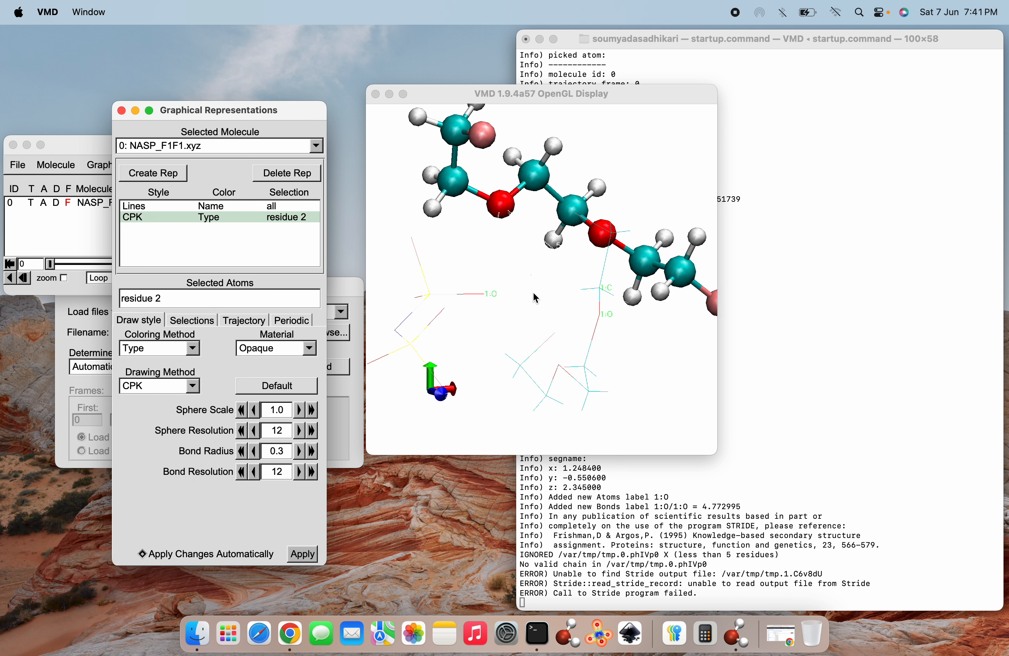
Step: Clear the remaining O, C and H atom labels from the structure by picking the labelled atoms again
{"action": "scroll", "coordinate": [535, 298], "scroll_direction": "down", "scroll_amount": 5}
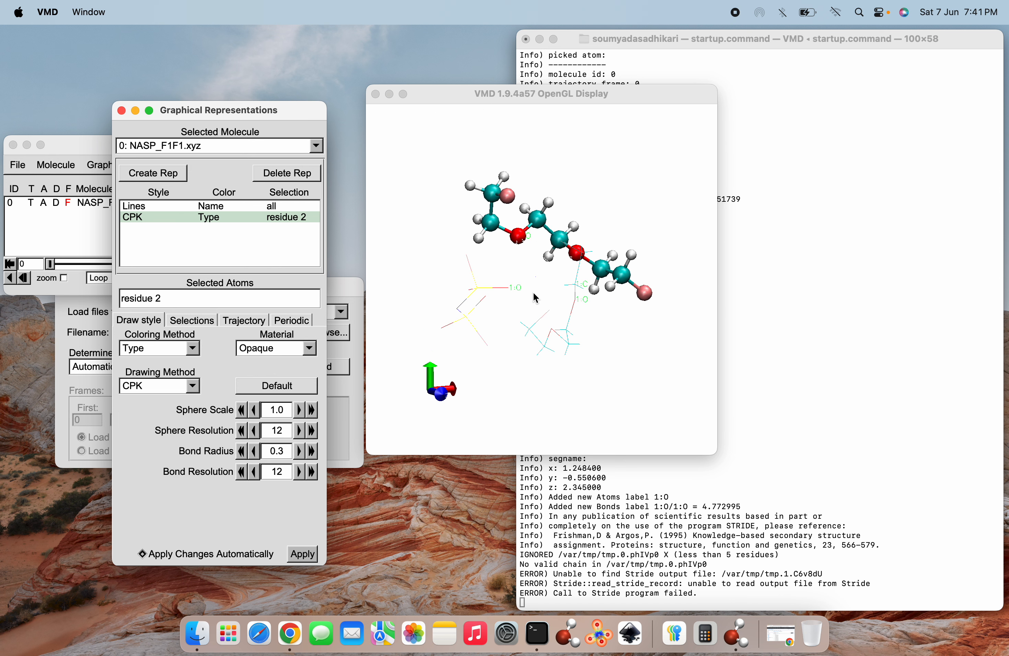
{"action": "left_click", "coordinate": [522, 235]}
{"action": "left_click", "coordinate": [522, 235]}
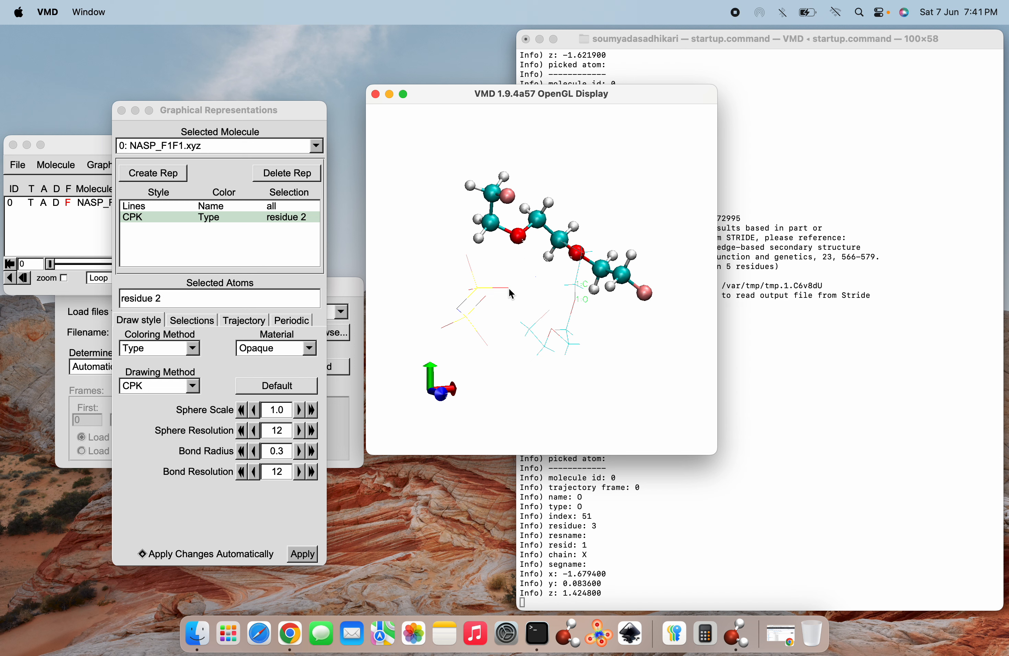
{"action": "left_click", "coordinate": [579, 287]}
{"action": "left_click", "coordinate": [579, 288]}
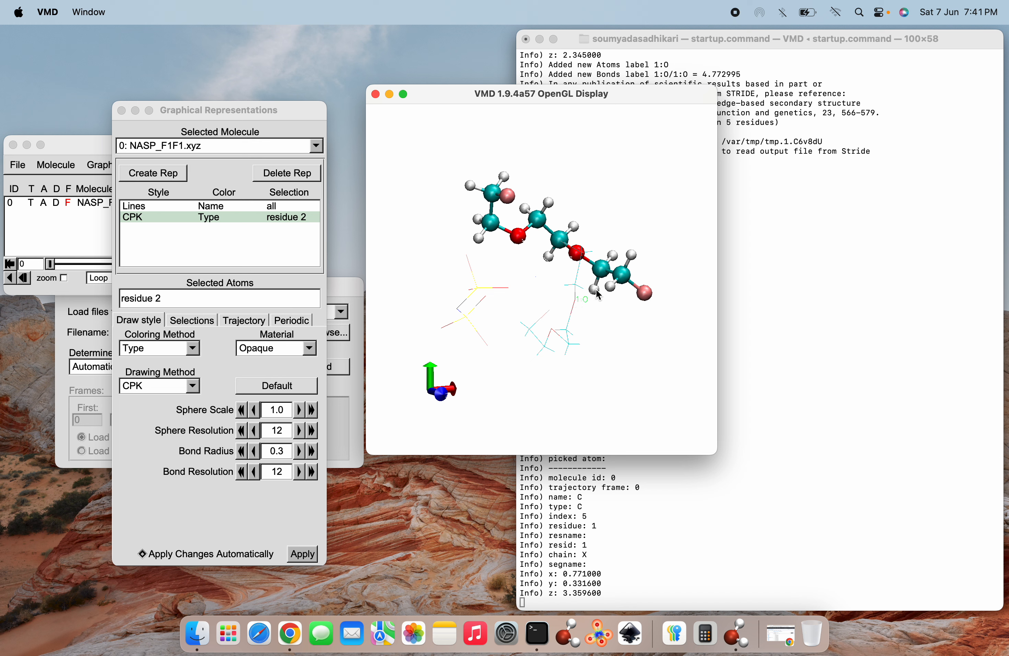
{"action": "left_click", "coordinate": [582, 306]}
{"action": "left_click", "coordinate": [585, 307]}
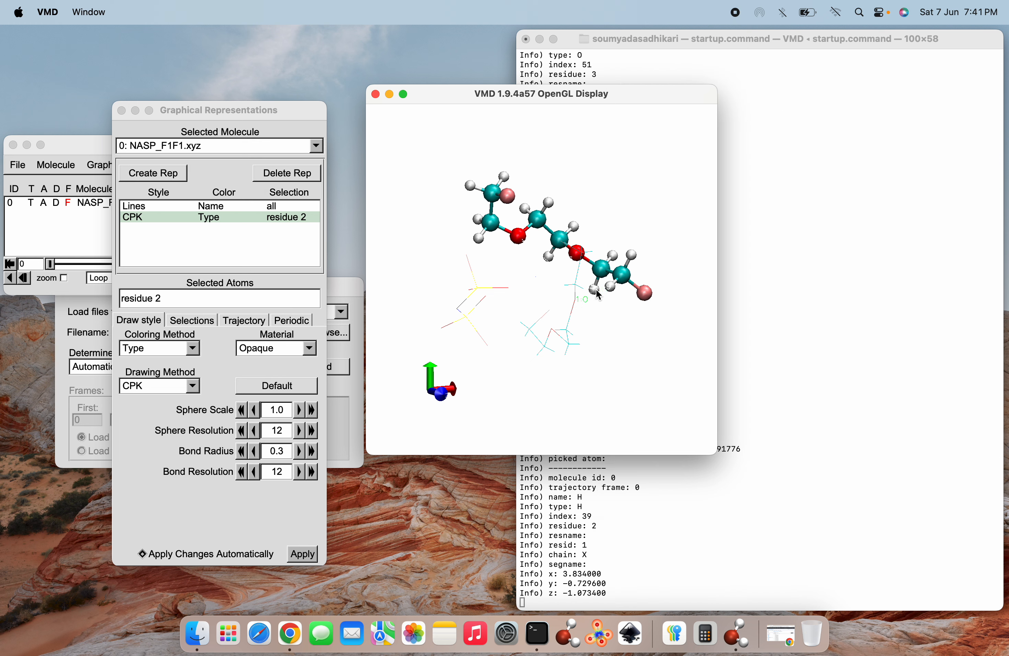
{"action": "left_click", "coordinate": [584, 304]}
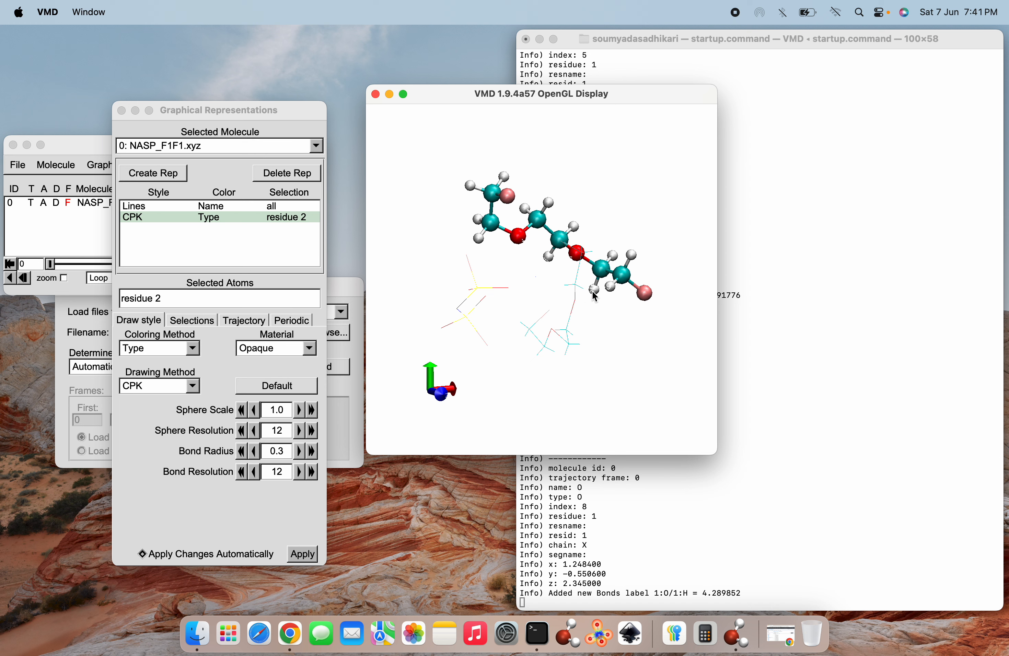
{"action": "left_click", "coordinate": [614, 291]}
{"action": "left_click", "coordinate": [615, 290]}
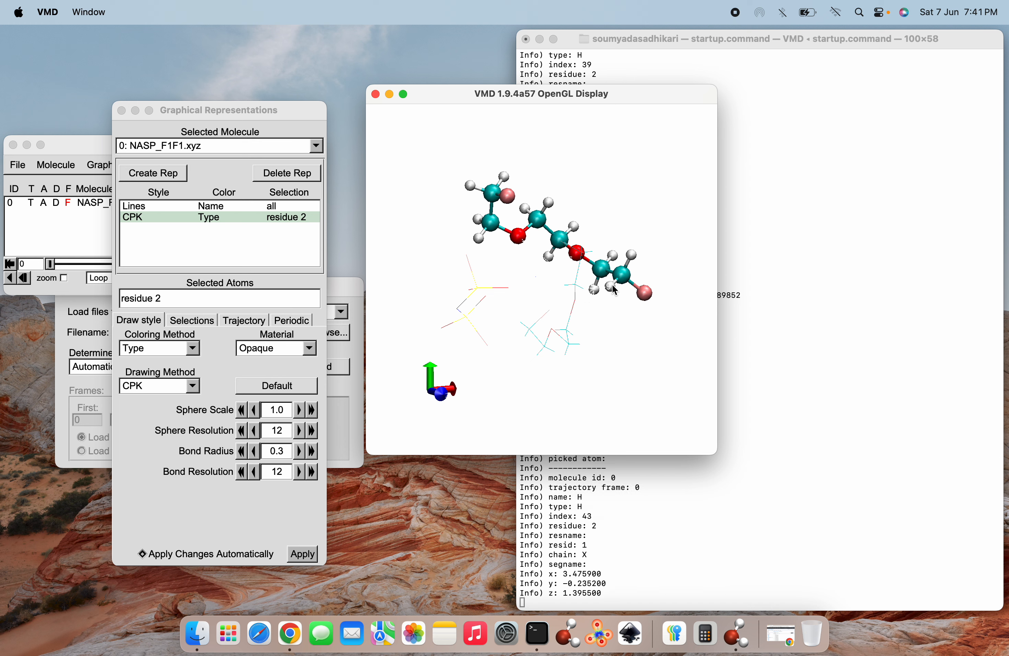
{"action": "left_click", "coordinate": [593, 289]}
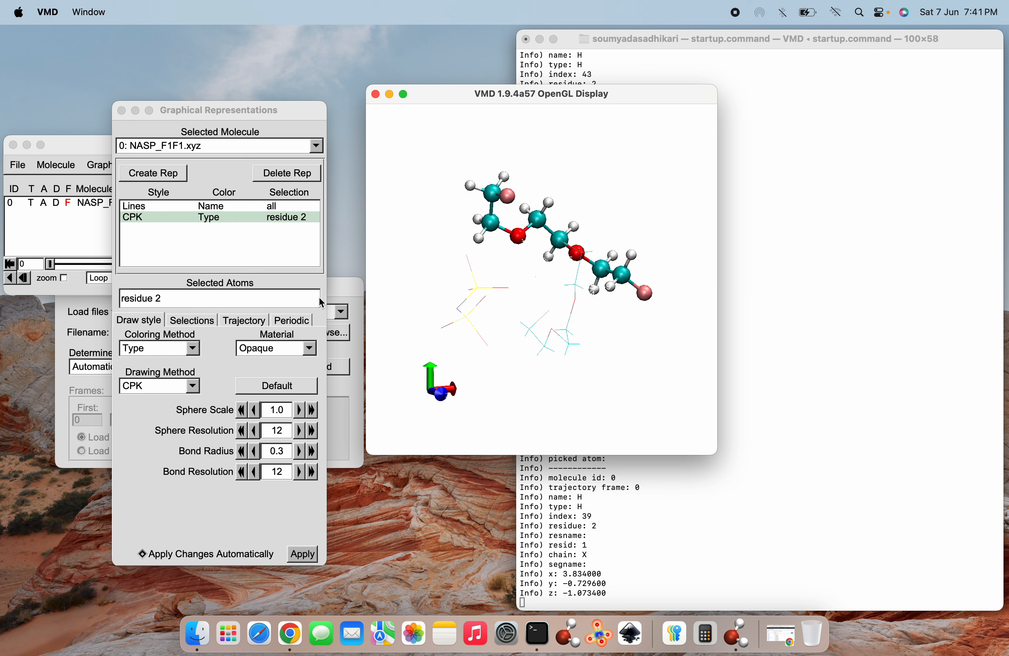
Step: Try the Licorice, Trace and Ribbons drawing methods on the residue 2 representation and return it to CPK
{"action": "left_click", "coordinate": [193, 389]}
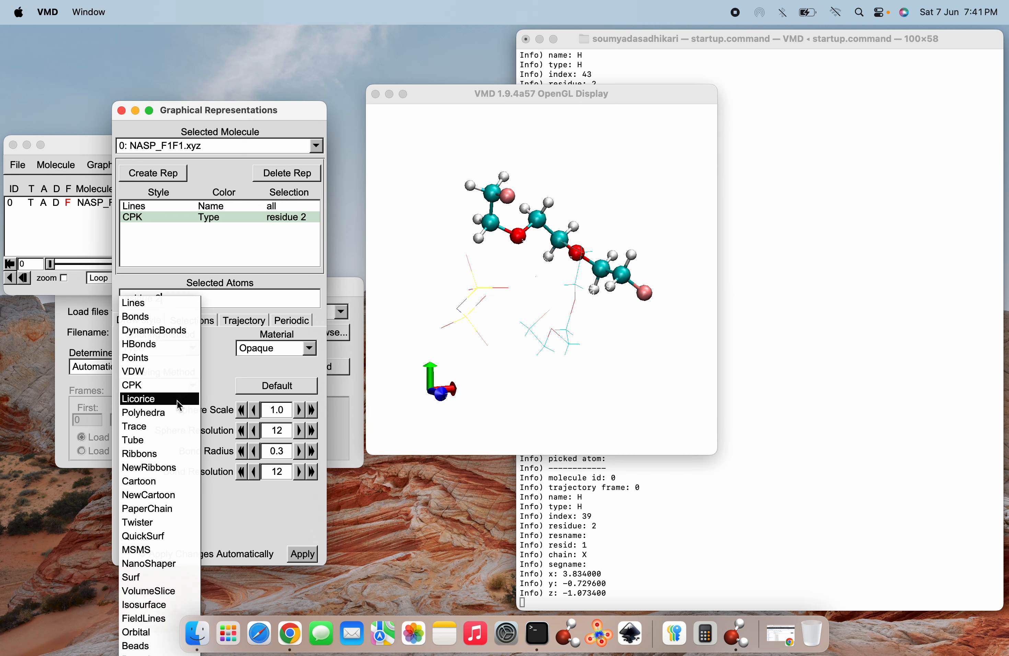
{"action": "left_click", "coordinate": [185, 397]}
{"action": "left_click", "coordinate": [192, 386]}
{"action": "left_click", "coordinate": [166, 414]}
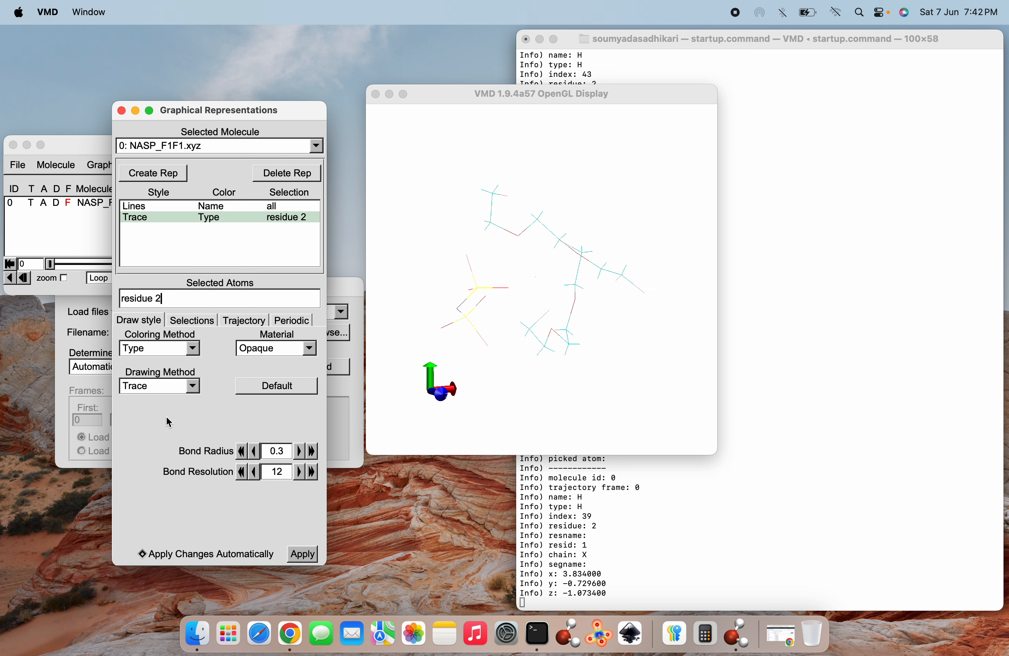
{"action": "left_click", "coordinate": [196, 387]}
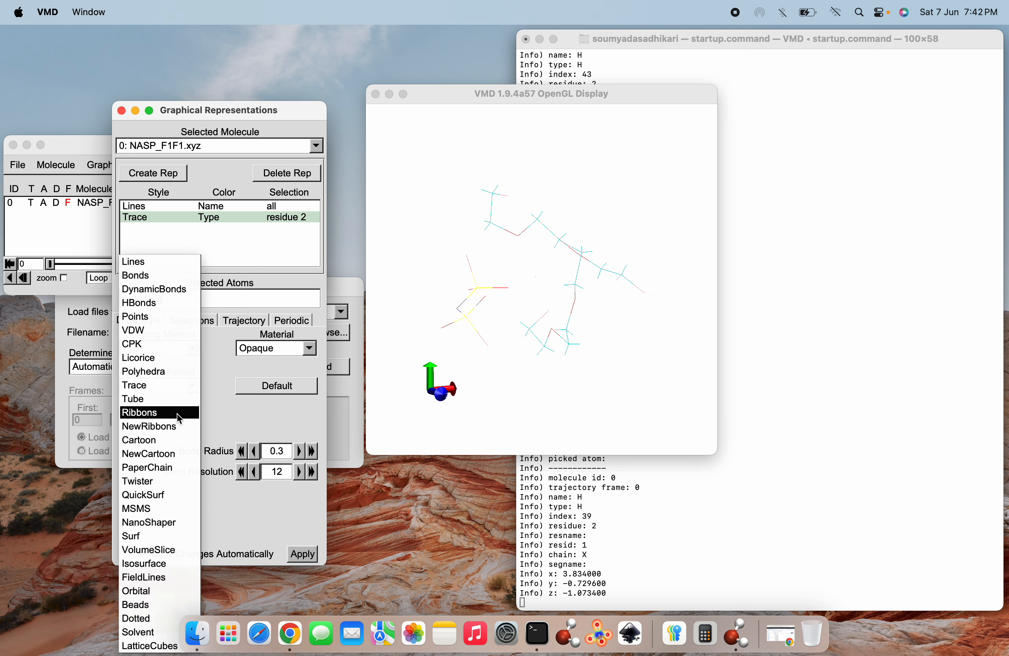
{"action": "left_click", "coordinate": [179, 413]}
{"action": "left_click", "coordinate": [193, 388]}
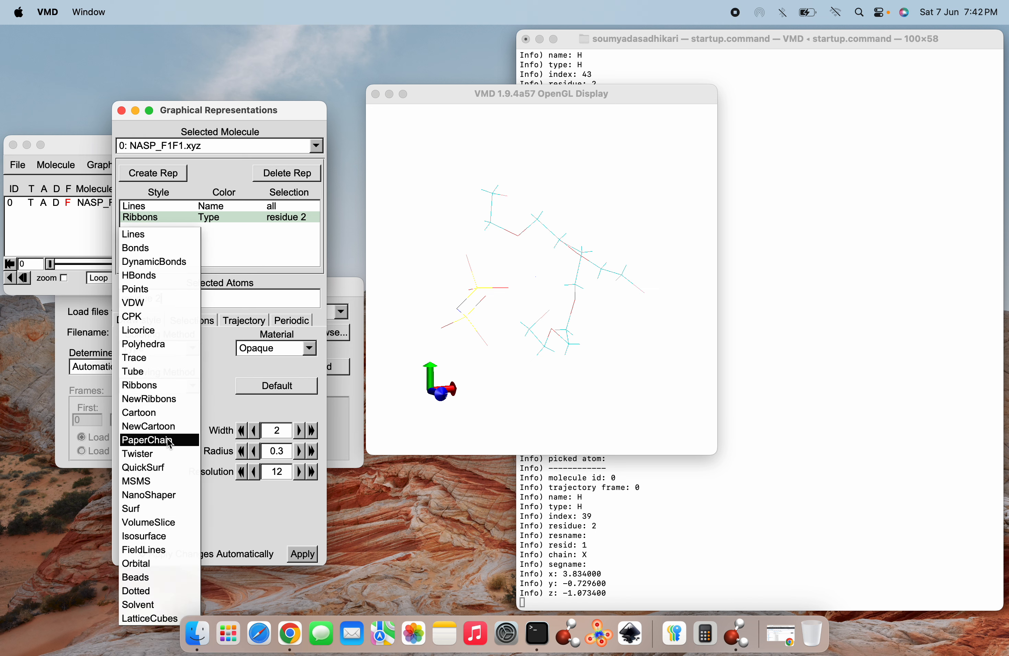
{"action": "left_click", "coordinate": [159, 317]}
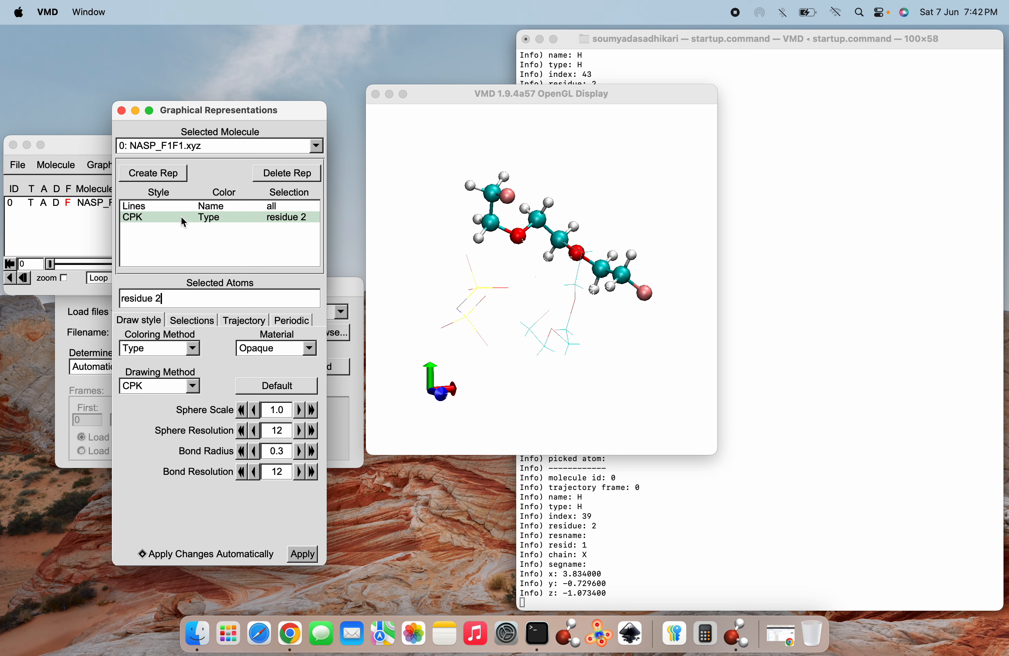
Step: Hide and show again the all-atom Lines representation and the residue 2 CPK representation, one at a time
{"action": "double_click", "coordinate": [215, 208]}
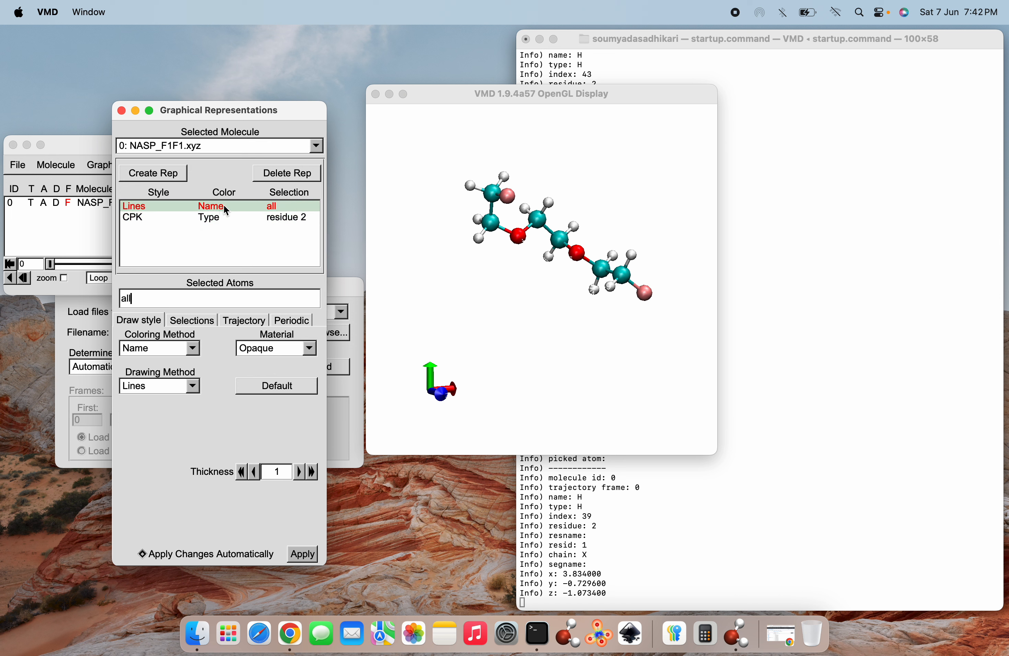
{"action": "double_click", "coordinate": [247, 210]}
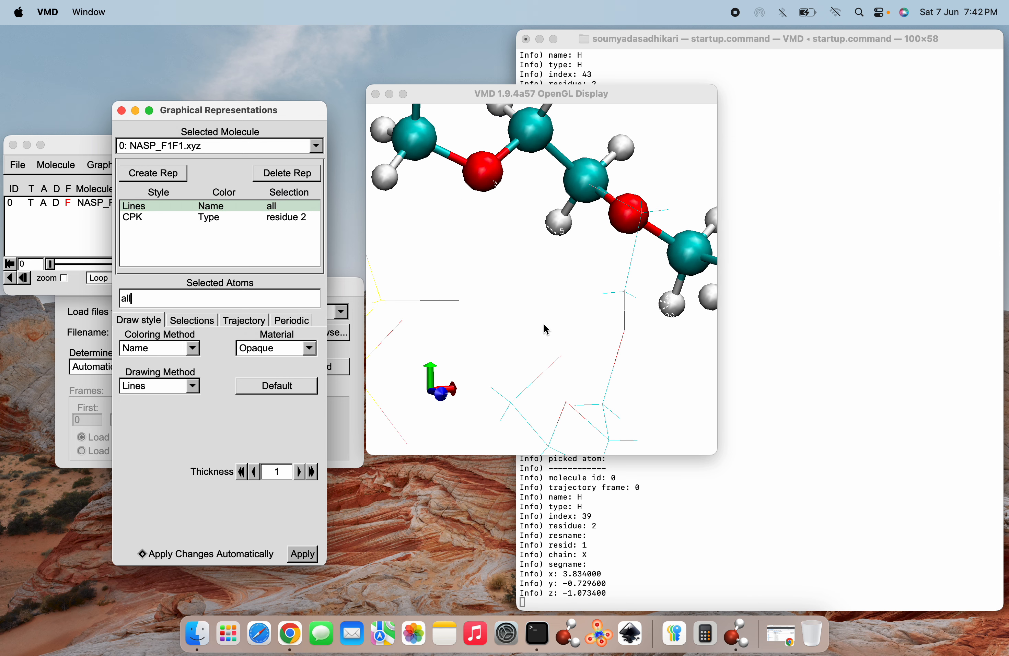
{"action": "double_click", "coordinate": [212, 219]}
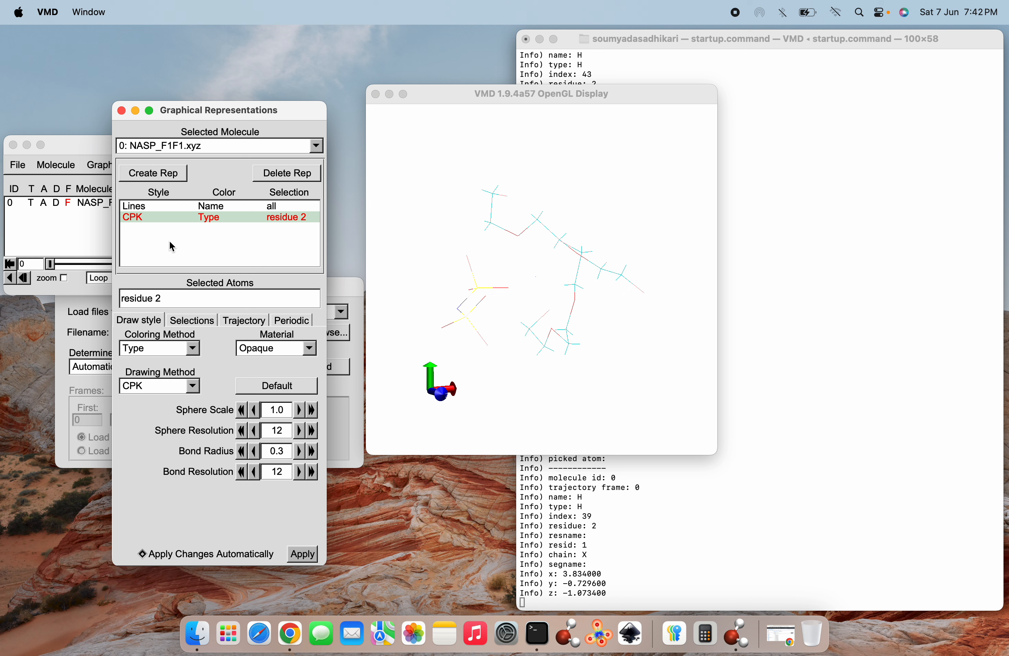
{"action": "double_click", "coordinate": [214, 219]}
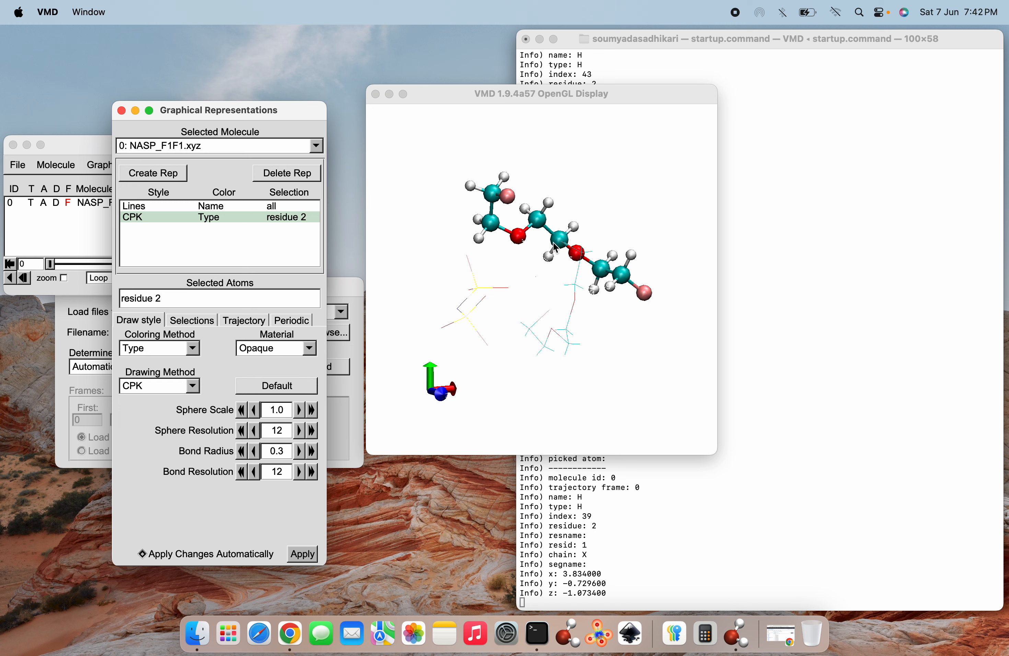
{"action": "scroll", "coordinate": [543, 317], "scroll_direction": "up", "scroll_amount": 3}
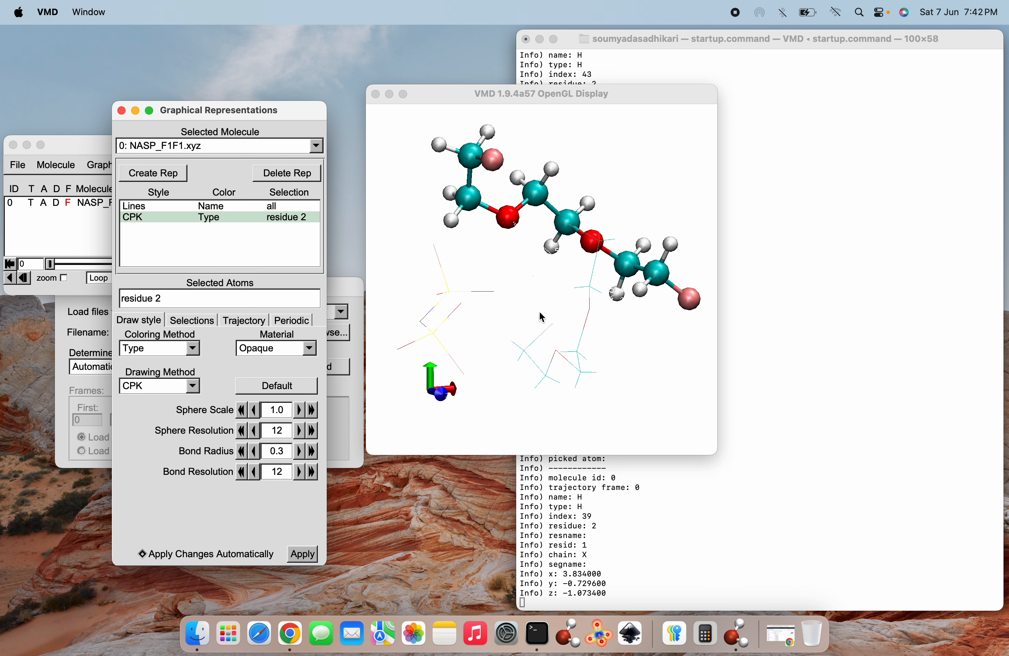
{"action": "scroll", "coordinate": [543, 317], "scroll_direction": "down", "scroll_amount": 2}
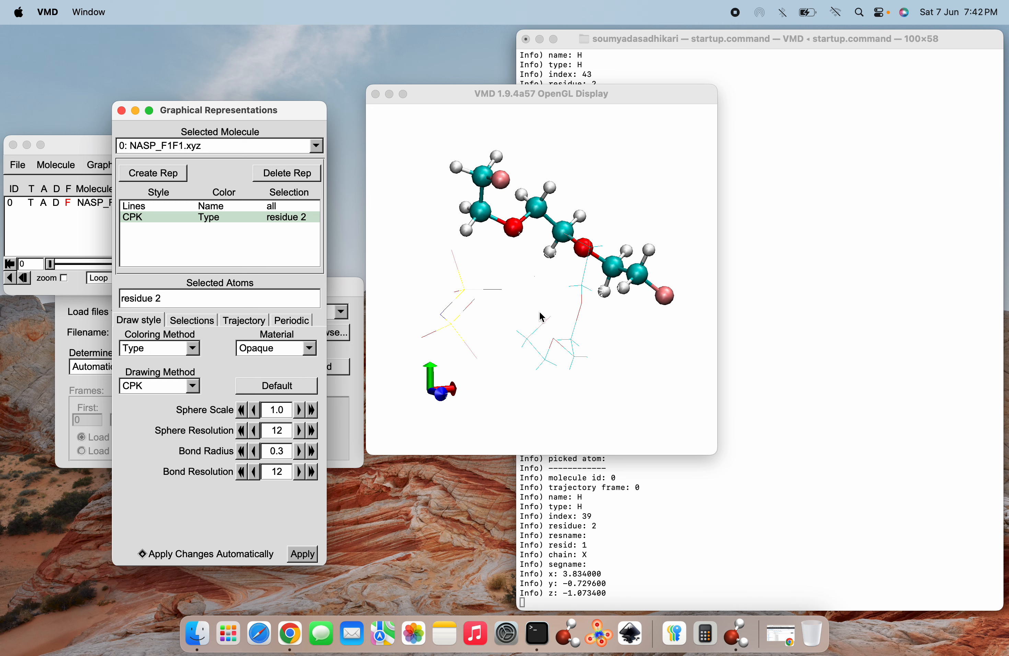